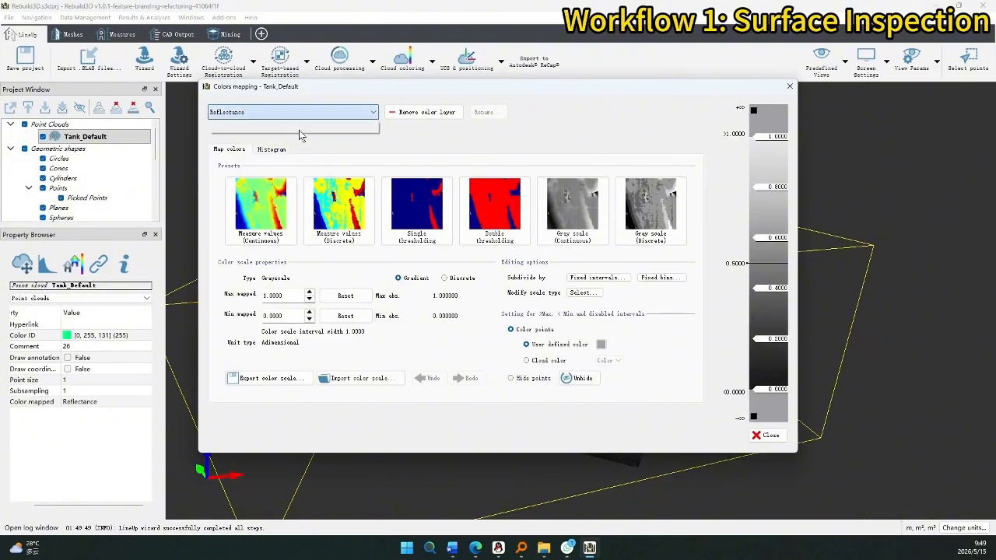
Show Tank_Default in its true RGB colours and orbit around the tank.
{"action": "left_click", "coordinate": [766, 435]}
{"action": "left_click_drag", "start_coordinate": [449, 342], "coordinate": [745, 335]}
{"action": "mouse_move", "coordinate": [401, 336]}
{"action": "left_mouse_down"}
{"action": "mouse_move", "coordinate": [460, 337]}
{"action": "mouse_move", "coordinate": [411, 332]}
{"action": "mouse_move", "coordinate": [494, 303]}
{"action": "left_mouse_up"}
Switch the view to orthographic projection and tilt to a flat side view of the tank.
{"action": "left_click", "coordinate": [911, 59]}
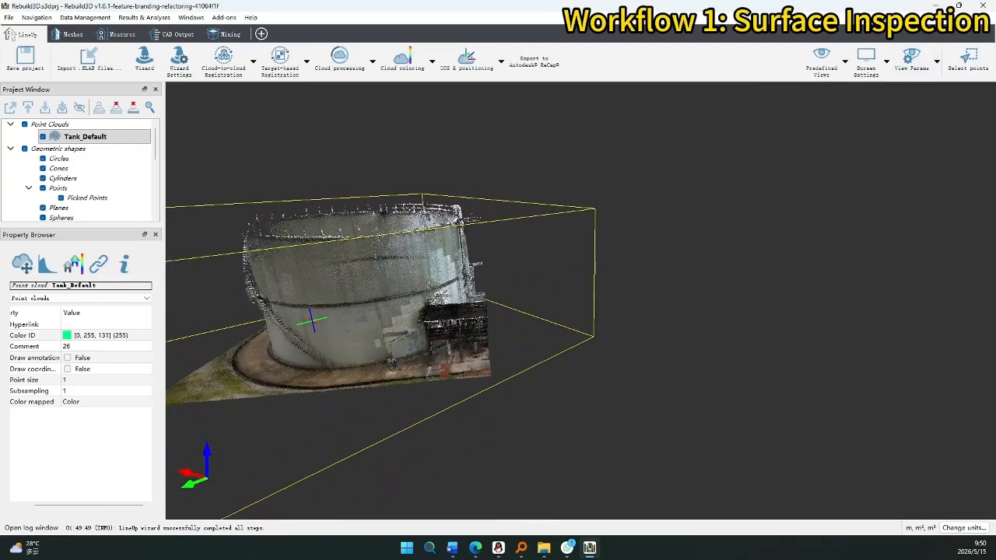
{"action": "left_click", "coordinate": [937, 70]}
{"action": "left_click", "coordinate": [935, 67]}
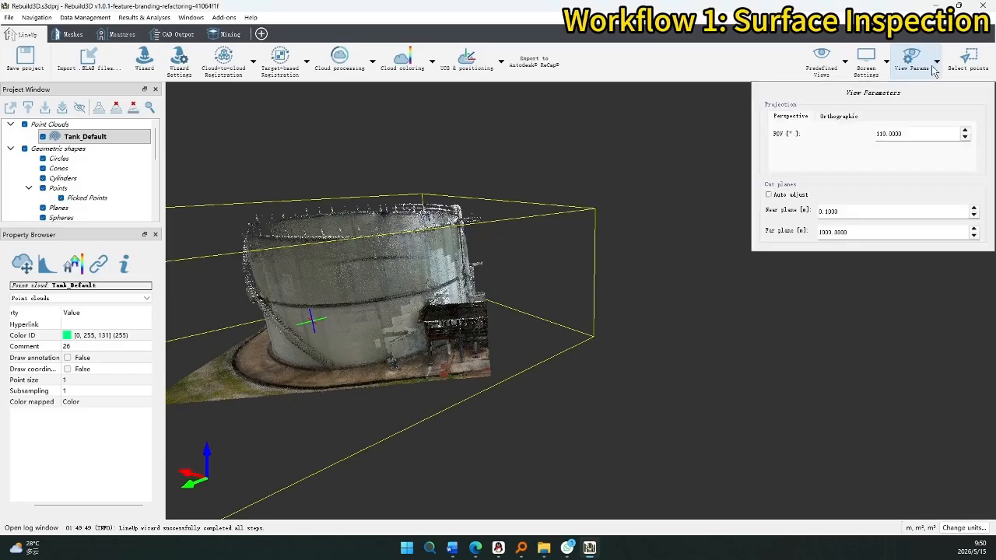
{"action": "left_click", "coordinate": [841, 114]}
{"action": "middle_click_drag", "start_coordinate": [553, 193], "coordinate": [779, 192]}
{"action": "middle_click_drag", "start_coordinate": [413, 193], "coordinate": [513, 212]}
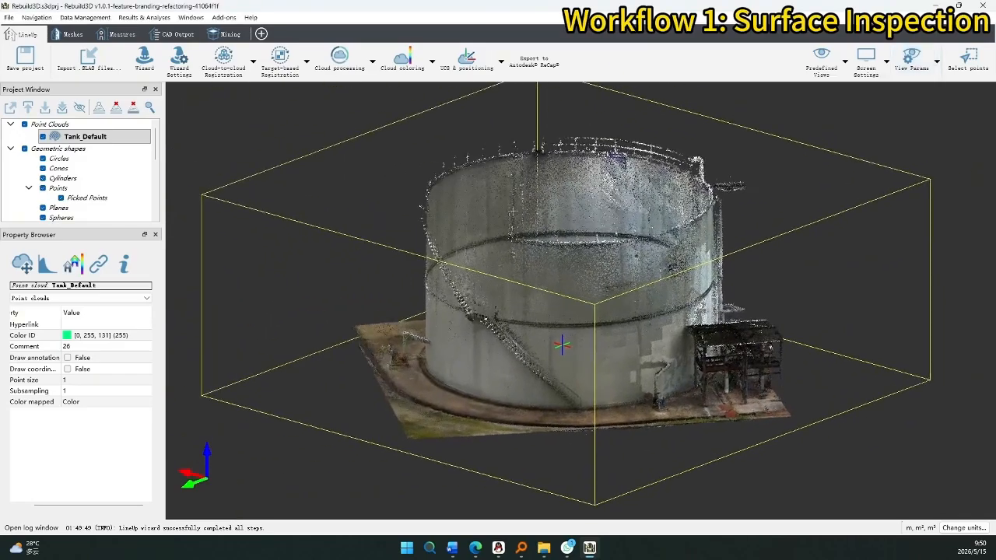
{"action": "mouse_move", "coordinate": [486, 231]}
{"action": "left_mouse_down"}
{"action": "mouse_move", "coordinate": [498, 331]}
{"action": "mouse_move", "coordinate": [487, 168]}
{"action": "left_mouse_up"}
{"action": "left_click_drag", "start_coordinate": [483, 255], "coordinate": [484, 254]}
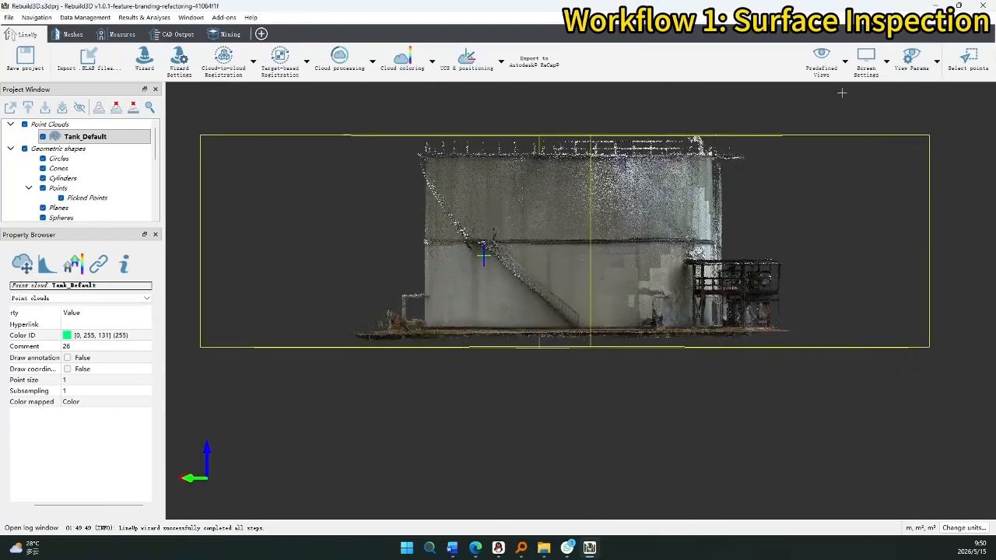
Rectangle-select the tank's upper wall band and copy it into a new cloud named tank_1.
{"action": "left_click", "coordinate": [969, 62]}
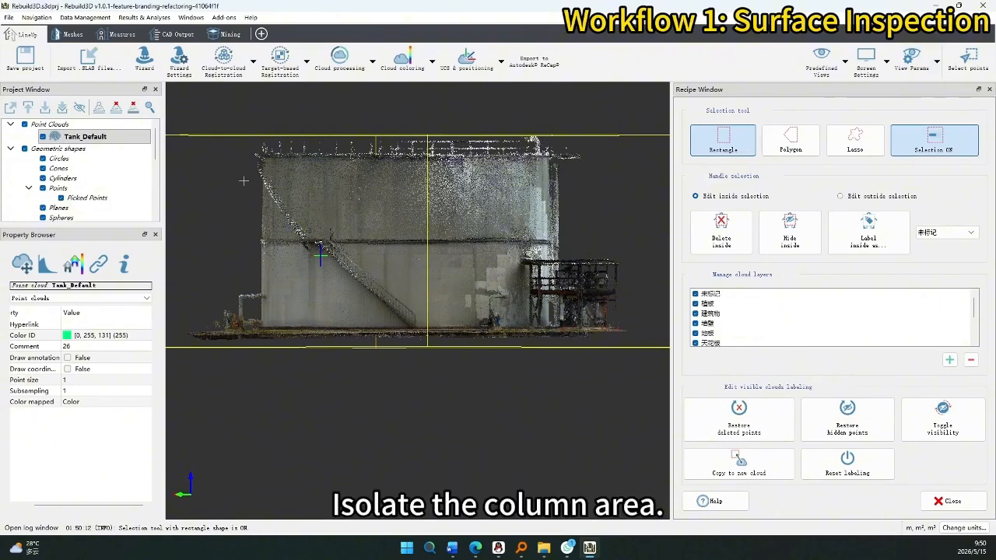
{"action": "left_click_drag", "start_coordinate": [235, 168], "coordinate": [594, 245]}
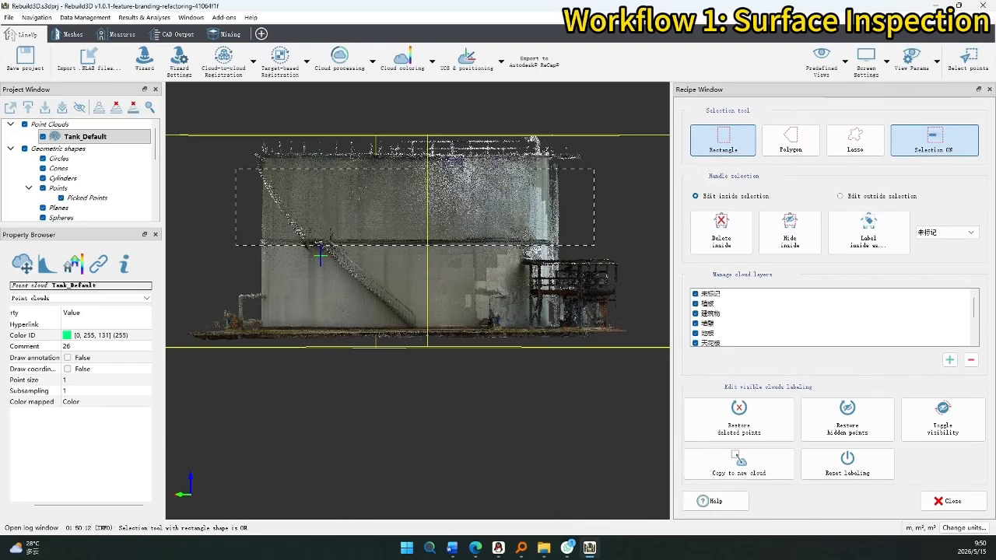
{"action": "left_click", "coordinate": [759, 463]}
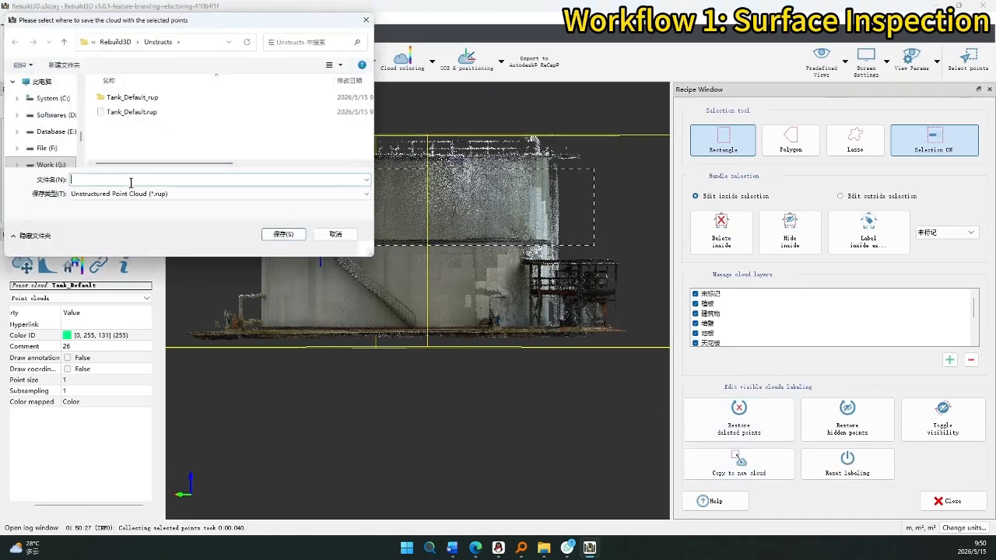
{"action": "type", "text": "tank"}
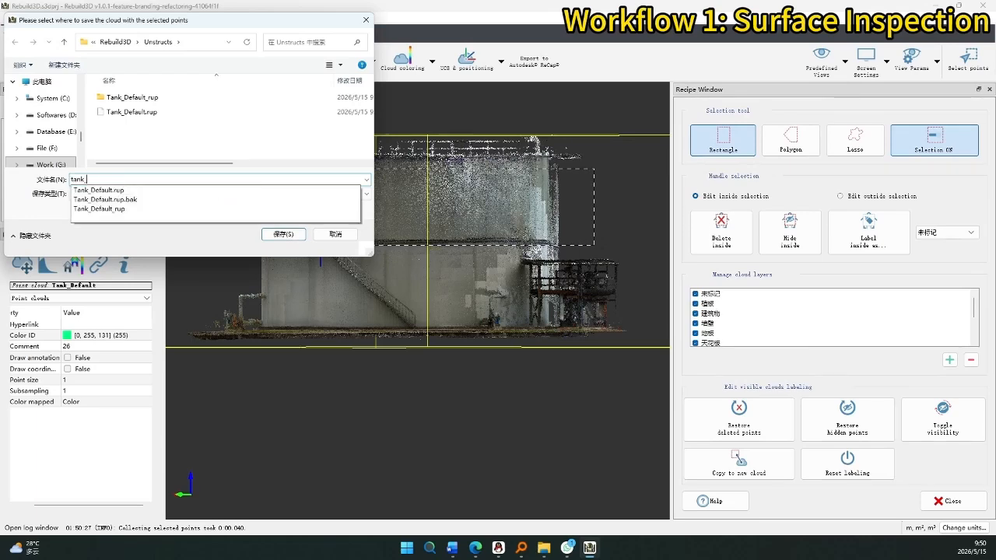
{"action": "type", "text": "_1"}
{"action": "left_click", "coordinate": [281, 235]}
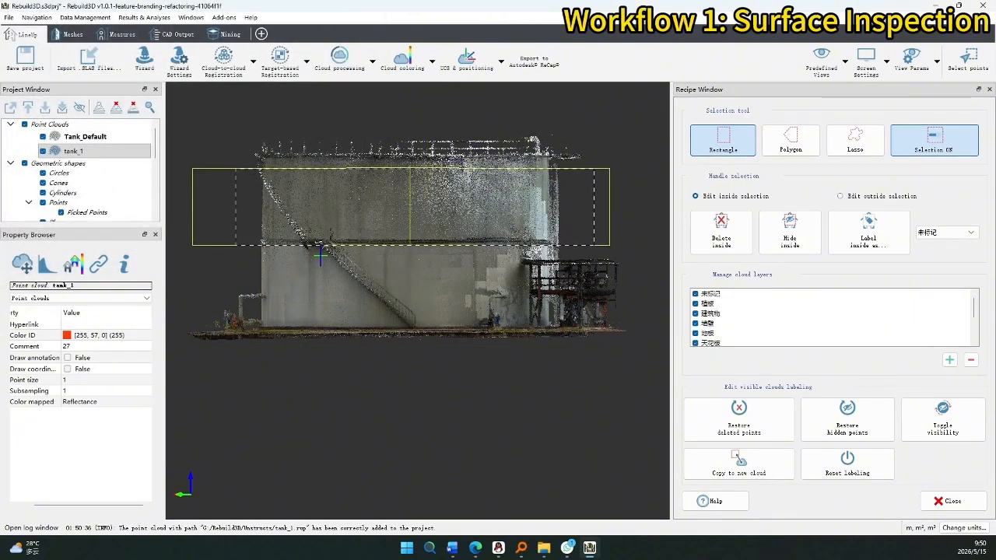
Switch to the top-down Map view and close the point selection panel.
{"action": "left_click", "coordinate": [846, 62]}
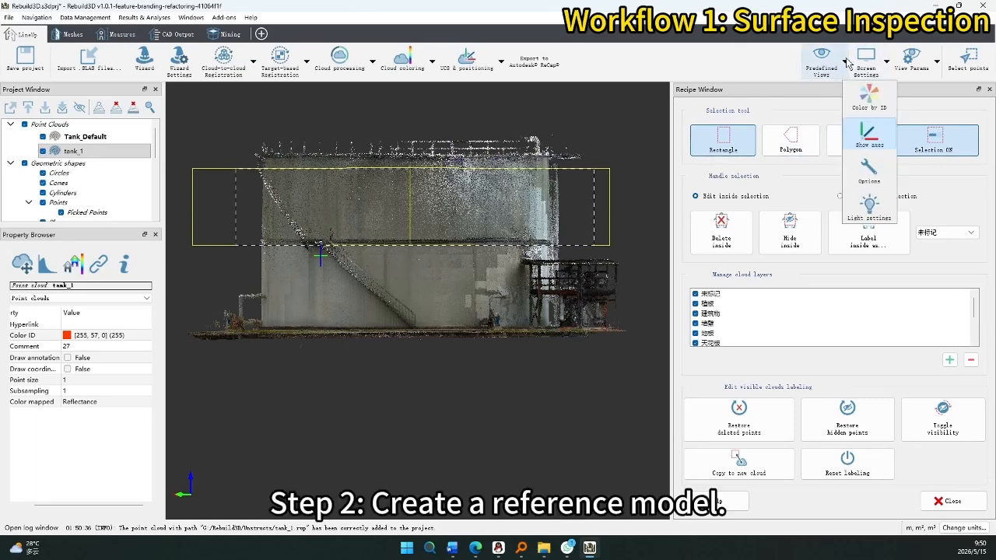
{"action": "left_click", "coordinate": [844, 62]}
{"action": "left_click", "coordinate": [826, 206]}
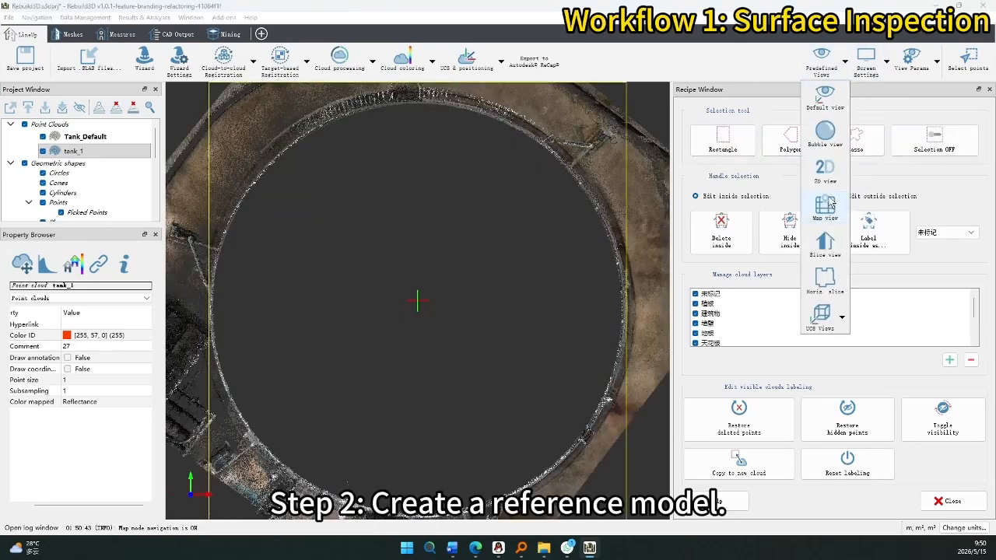
{"action": "left_click", "coordinate": [989, 89]}
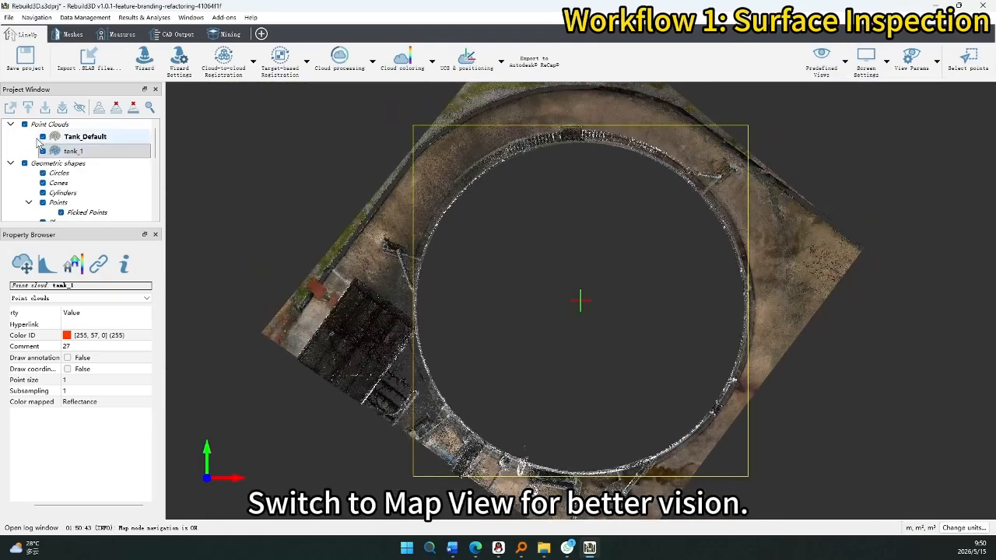
Hide Tank_Default, load tank_1, and bring up the Meshes tab's second-order shapes list.
{"action": "left_click", "coordinate": [43, 137]}
{"action": "right_click", "coordinate": [85, 153]}
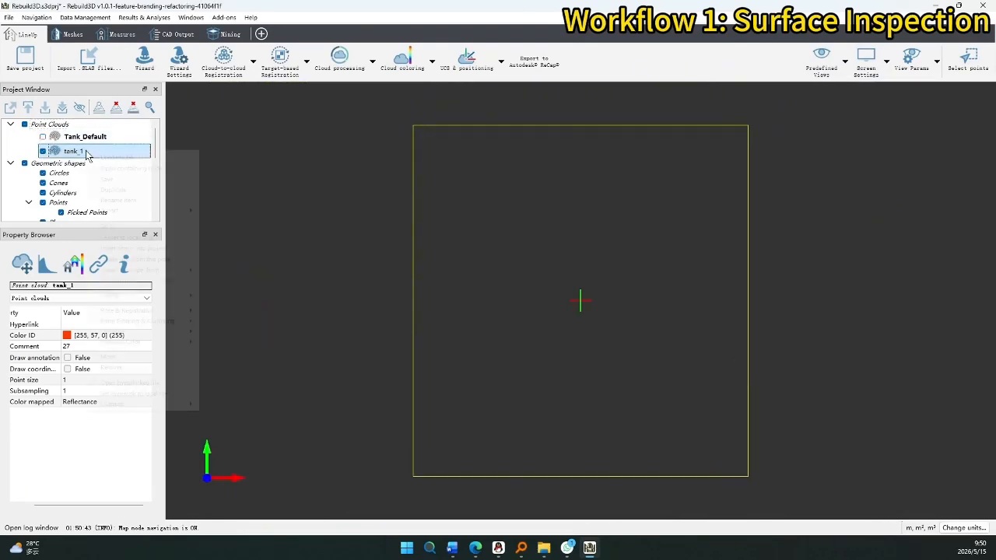
{"action": "left_click", "coordinate": [107, 159]}
{"action": "scroll", "coordinate": [645, 270], "scroll_direction": "up", "scroll_amount": 2}
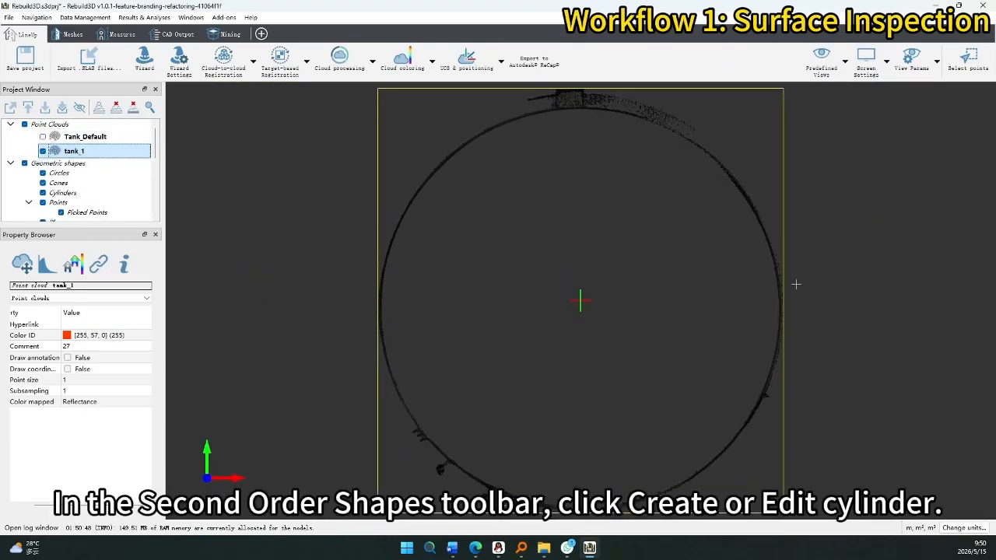
{"action": "left_click", "coordinate": [74, 35]}
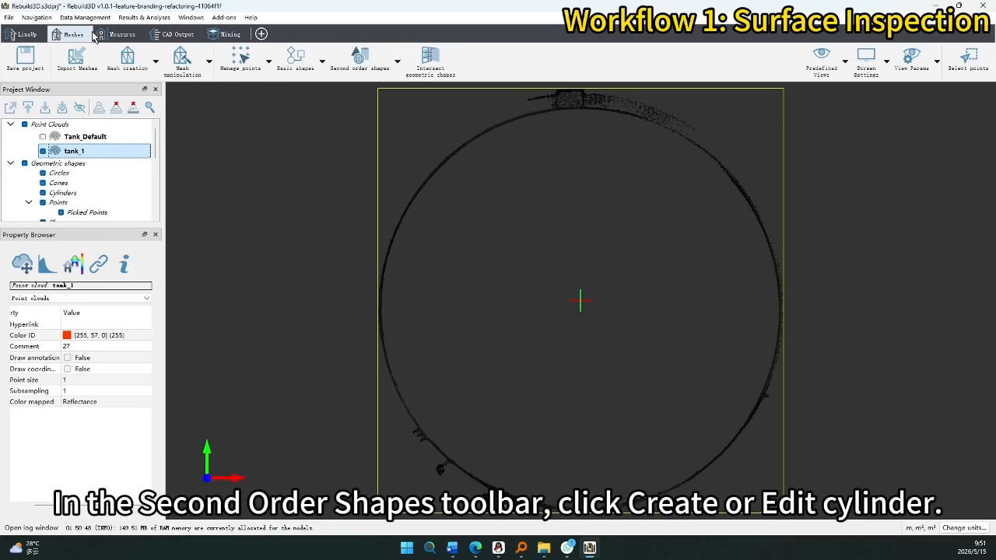
{"action": "left_click", "coordinate": [398, 60]}
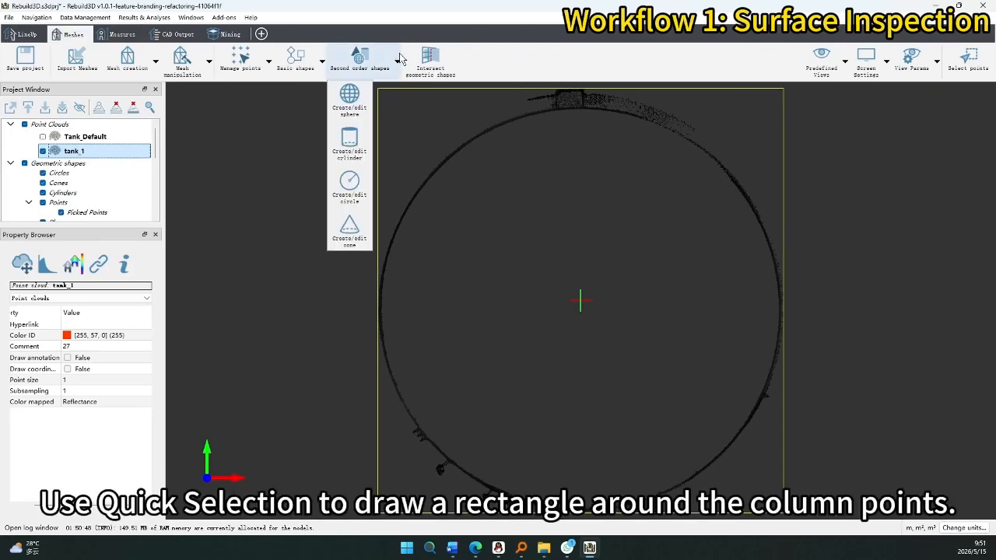
Lasso the tank_1 wall points to fit Cylinder 1, radius 10.6181 and height 5.9314.
{"action": "left_click", "coordinate": [349, 144]}
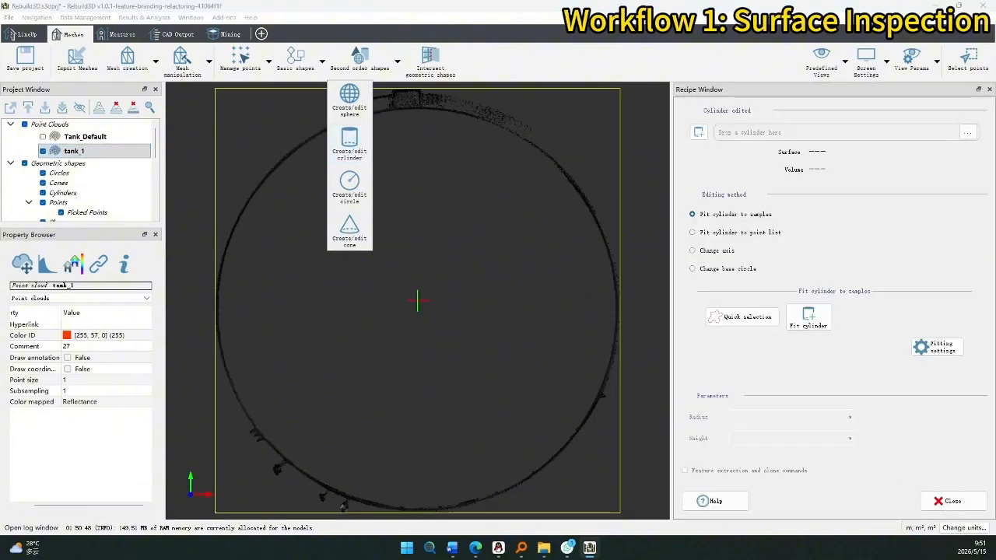
{"action": "left_click", "coordinate": [759, 321]}
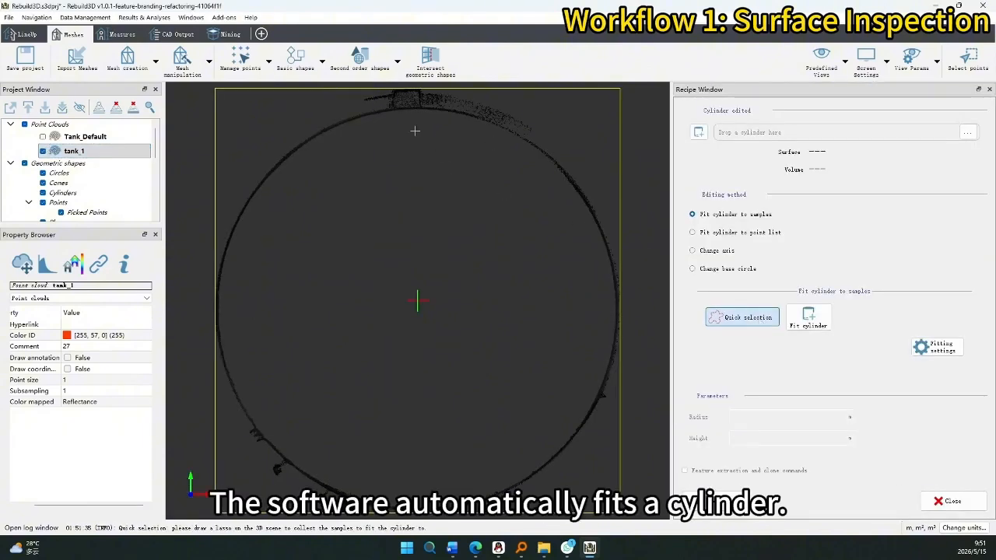
{"action": "mouse_move", "coordinate": [357, 112]}
{"action": "left_mouse_down"}
{"action": "mouse_move", "coordinate": [299, 126]}
{"action": "mouse_move", "coordinate": [253, 170]}
{"action": "mouse_move", "coordinate": [220, 230]}
{"action": "mouse_move", "coordinate": [210, 306]}
{"action": "mouse_move", "coordinate": [221, 373]}
{"action": "mouse_move", "coordinate": [291, 489]}
{"action": "mouse_move", "coordinate": [378, 512]}
{"action": "mouse_move", "coordinate": [498, 507]}
{"action": "mouse_move", "coordinate": [589, 458]}
{"action": "mouse_move", "coordinate": [611, 409]}
{"action": "mouse_move", "coordinate": [622, 265]}
{"action": "mouse_move", "coordinate": [604, 190]}
{"action": "mouse_move", "coordinate": [516, 126]}
{"action": "mouse_move", "coordinate": [382, 111]}
{"action": "left_mouse_up"}
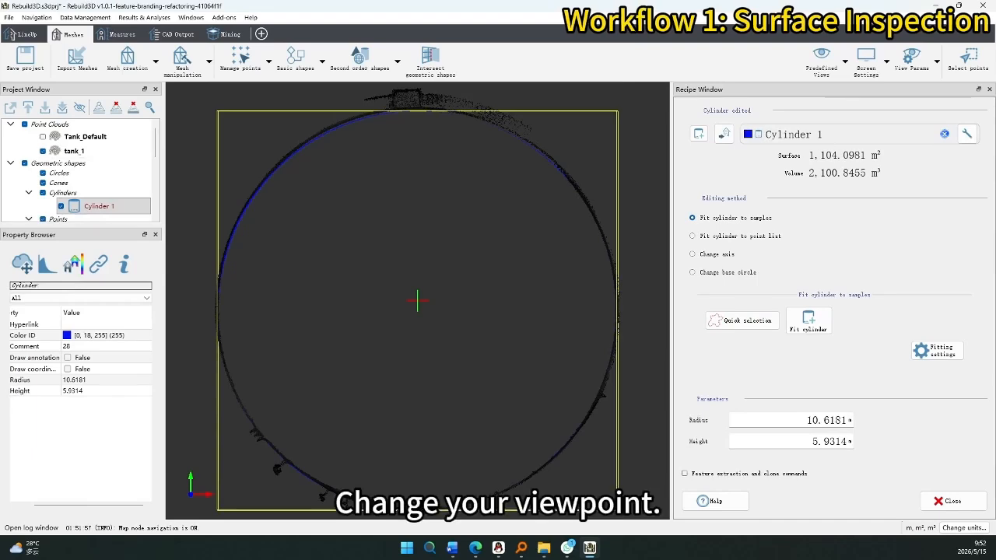
Return to the default view, orbit around, and hide tank_1 so only Cylinder 1 shows.
{"action": "left_click", "coordinate": [825, 58]}
{"action": "left_click", "coordinate": [840, 99]}
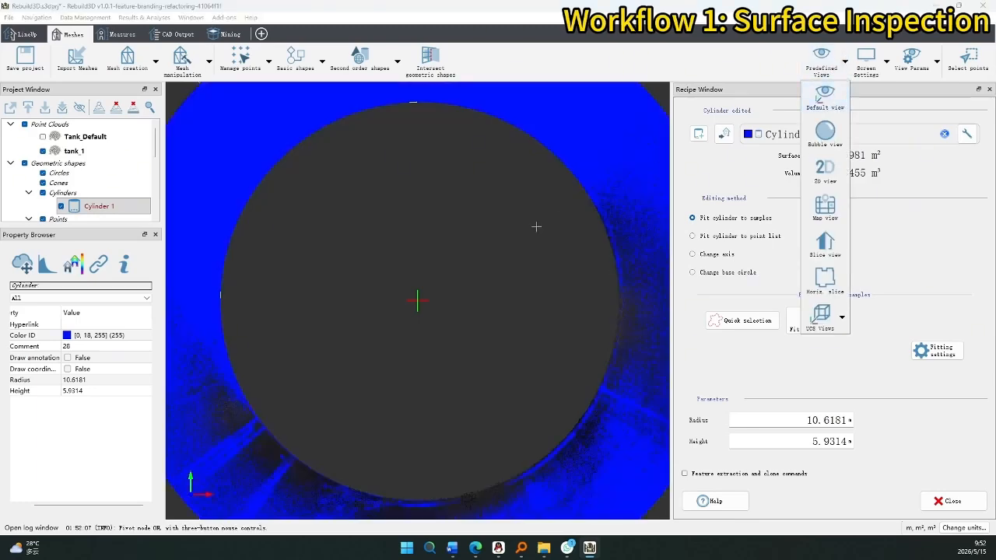
{"action": "mouse_move", "coordinate": [378, 393]}
{"action": "middle_mouse_down"}
{"action": "mouse_move", "coordinate": [369, 356]}
{"action": "mouse_move", "coordinate": [286, 317]}
{"action": "mouse_move", "coordinate": [329, 329]}
{"action": "mouse_move", "coordinate": [304, 291]}
{"action": "mouse_move", "coordinate": [559, 336]}
{"action": "mouse_move", "coordinate": [636, 337]}
{"action": "middle_mouse_up"}
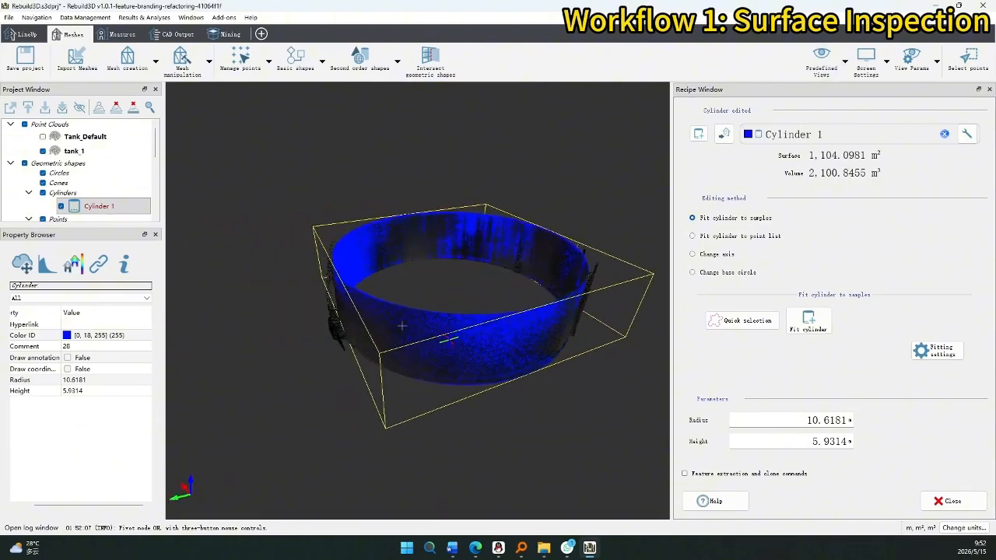
{"action": "middle_click_drag", "start_coordinate": [375, 321], "coordinate": [634, 331]}
{"action": "mouse_move", "coordinate": [328, 324]}
{"action": "middle_mouse_down"}
{"action": "mouse_move", "coordinate": [371, 328]}
{"action": "mouse_move", "coordinate": [231, 252]}
{"action": "middle_mouse_up"}
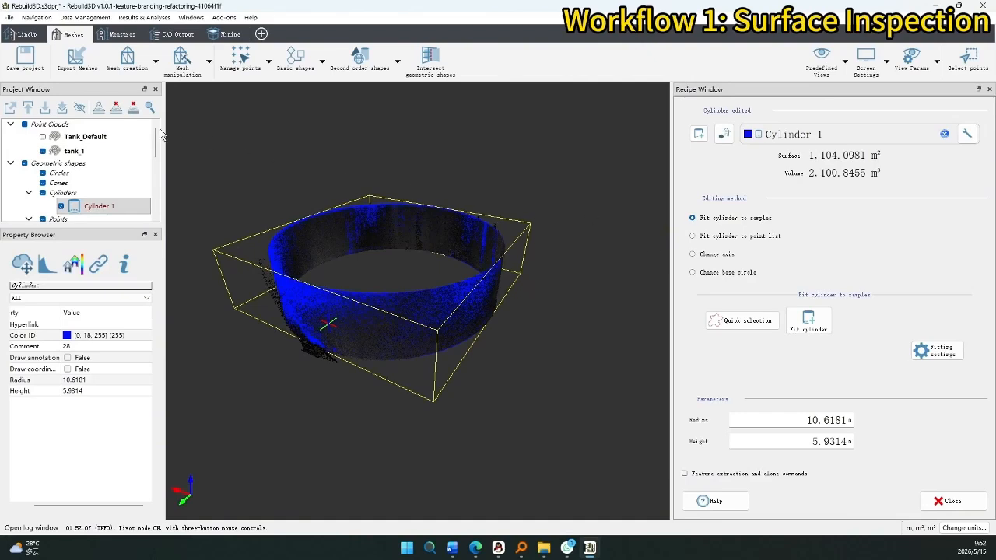
{"action": "left_click", "coordinate": [43, 151]}
{"action": "middle_click_drag", "start_coordinate": [330, 282], "coordinate": [371, 277]}
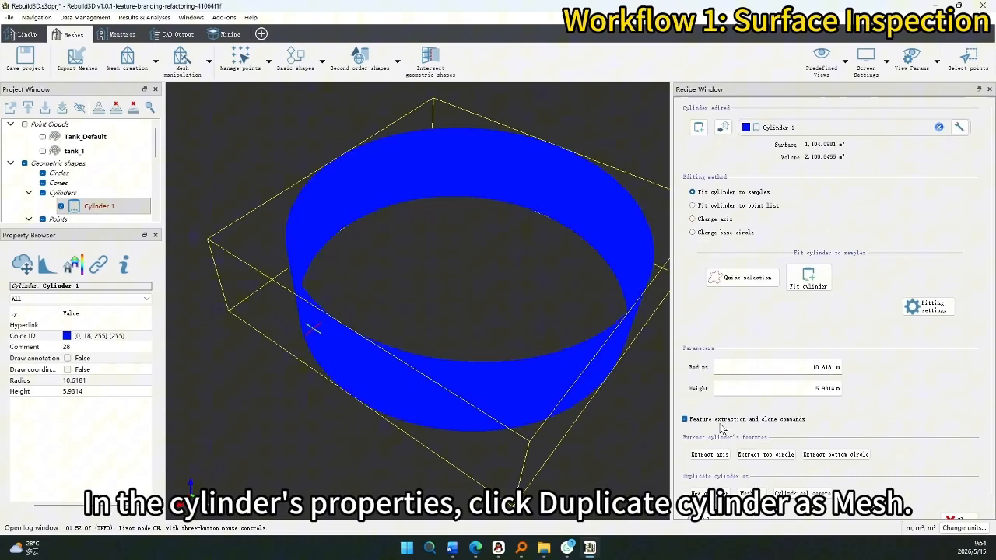
Duplicate Cylinder 1 as a mesh at 0.0010 m error and select Mesh of Cylinder 1.
{"action": "scroll", "coordinate": [724, 424], "scroll_direction": "down", "scroll_amount": 1}
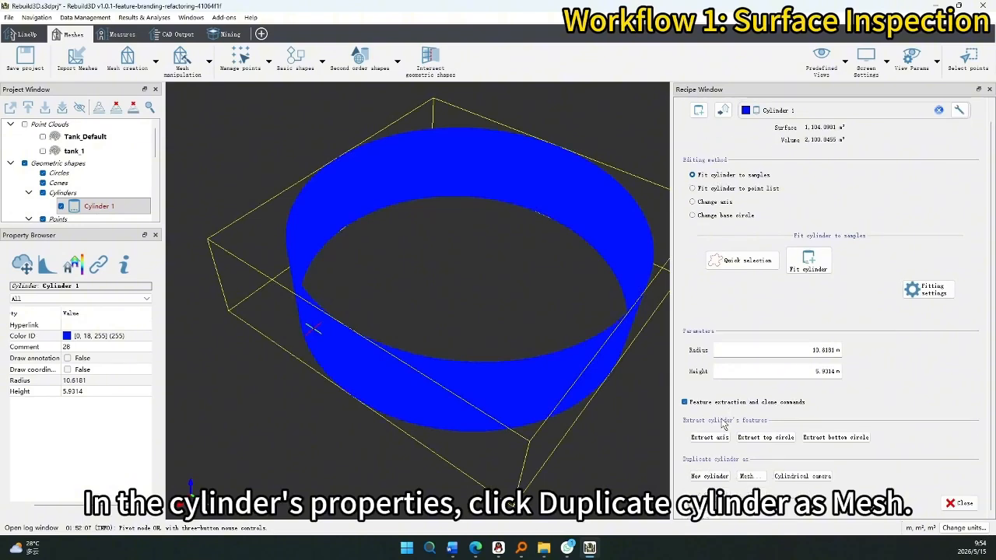
{"action": "middle_click_drag", "start_coordinate": [534, 329], "coordinate": [520, 335]}
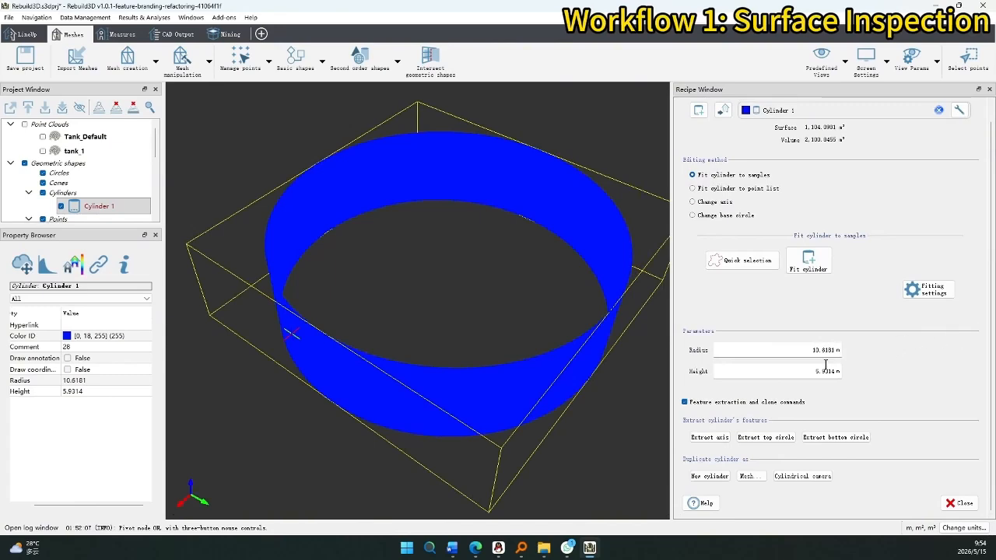
{"action": "left_click", "coordinate": [760, 480]}
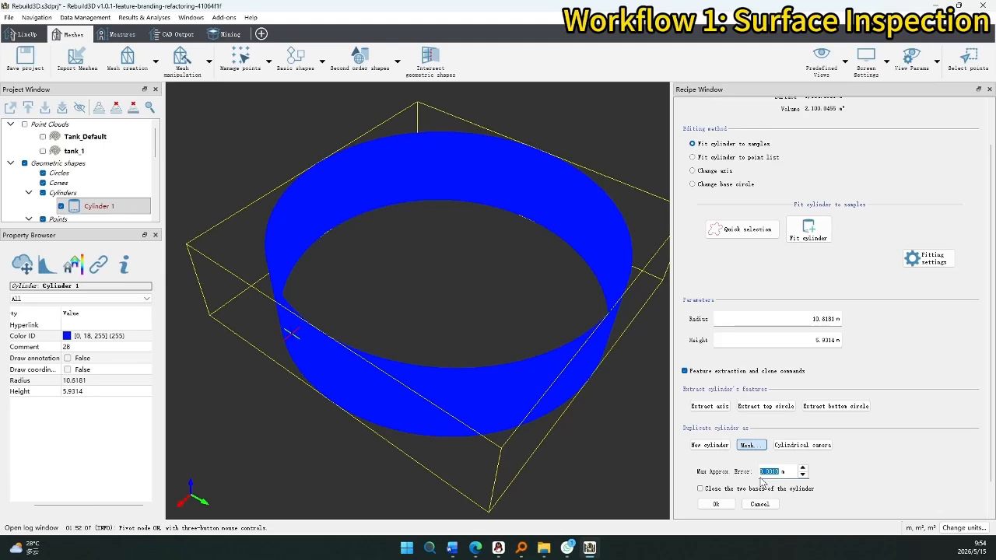
{"action": "left_click", "coordinate": [730, 503]}
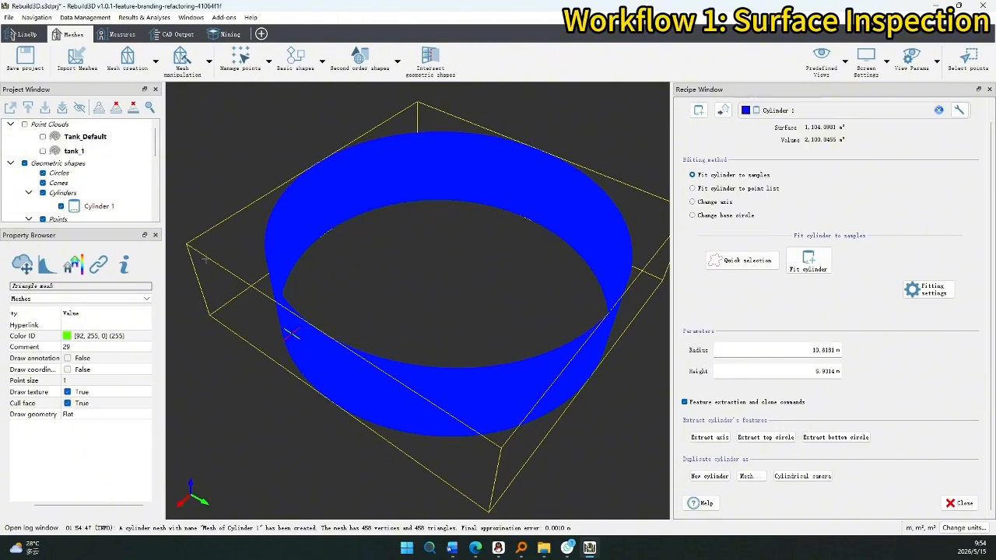
{"action": "scroll", "coordinate": [86, 179], "scroll_direction": "down", "scroll_amount": 3}
{"action": "left_click", "coordinate": [93, 187]}
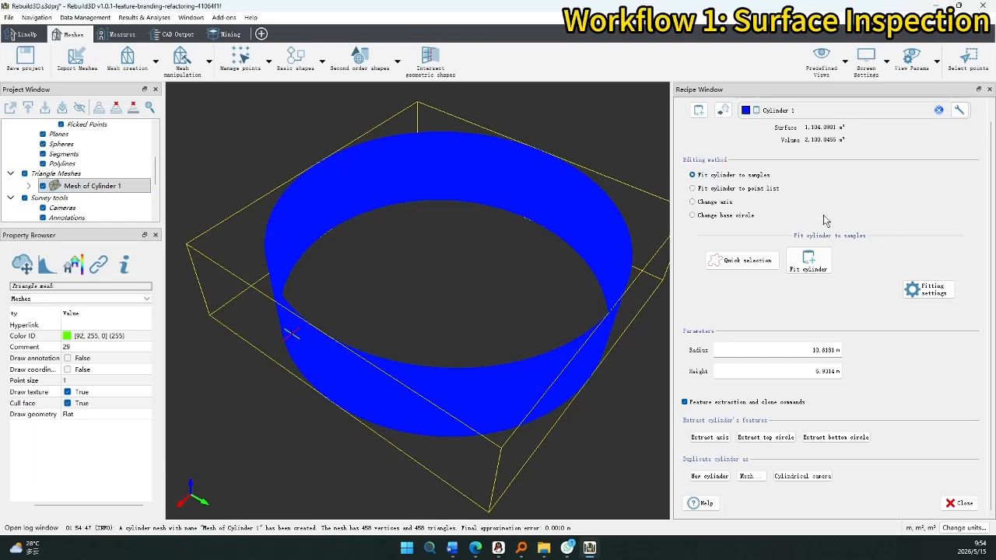
{"action": "scroll", "coordinate": [117, 167], "scroll_direction": "up", "scroll_amount": 2}
Hide Cylinder 1 and load Mesh of Cylinder 1 into the view.
{"action": "left_click", "coordinate": [65, 138]}
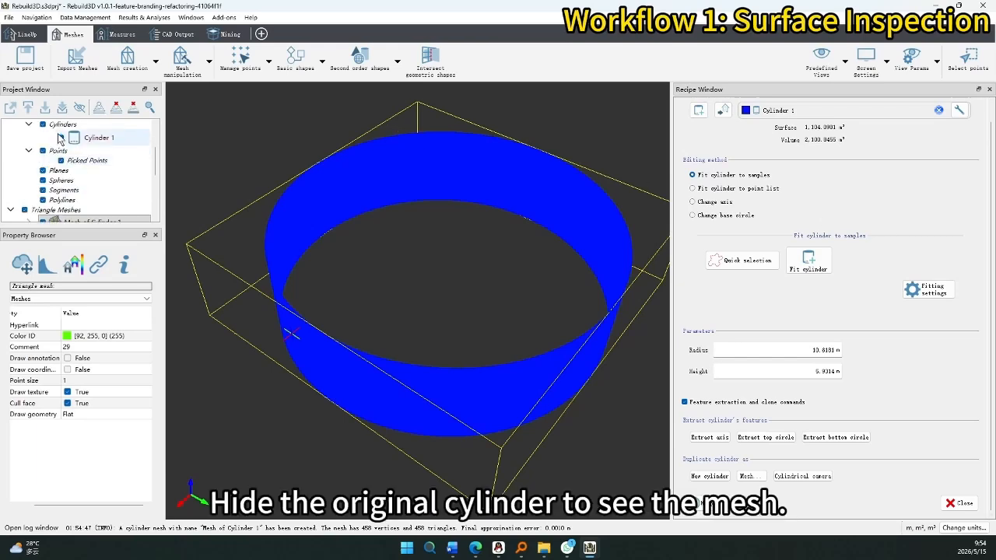
{"action": "left_click", "coordinate": [61, 138]}
{"action": "scroll", "coordinate": [109, 160], "scroll_direction": "down", "scroll_amount": 2}
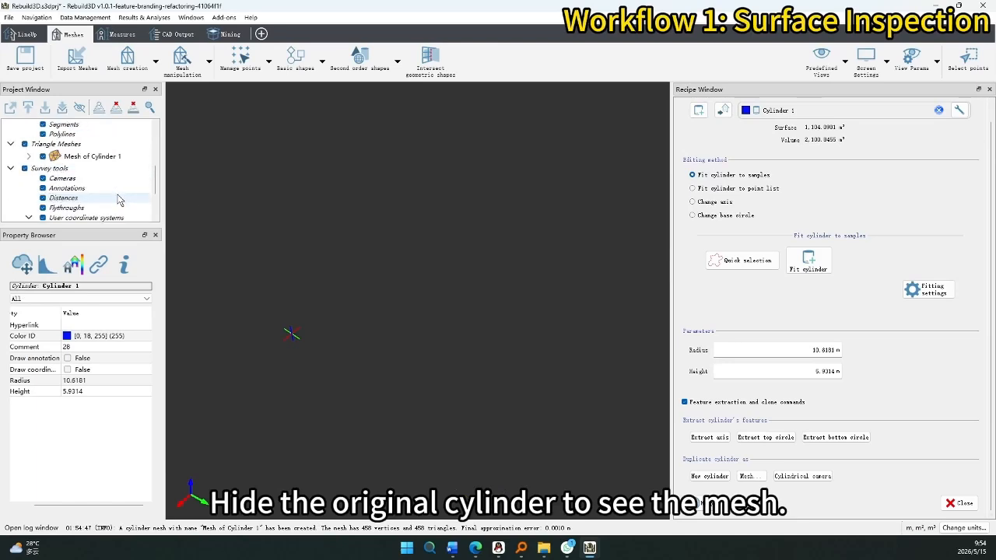
{"action": "right_click", "coordinate": [109, 157]}
{"action": "left_click", "coordinate": [120, 162]}
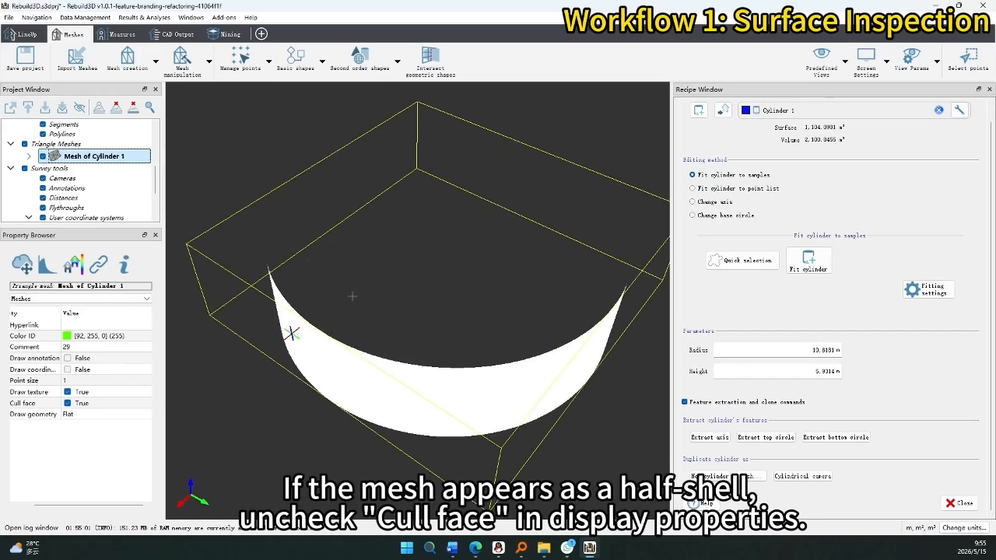
{"action": "mouse_move", "coordinate": [385, 334]}
{"action": "left_mouse_down"}
{"action": "mouse_move", "coordinate": [418, 337]}
{"action": "mouse_move", "coordinate": [518, 286]}
{"action": "mouse_move", "coordinate": [401, 338]}
{"action": "mouse_move", "coordinate": [373, 335]}
{"action": "left_mouse_up"}
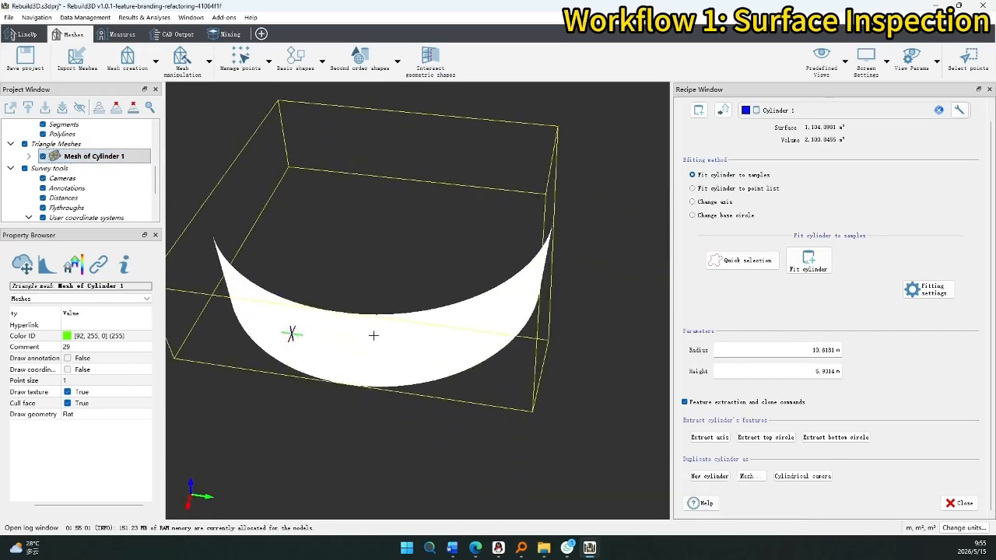
Turn off Cull face to show the full white ring, close the recipe panel, and select tank_1.
{"action": "left_click", "coordinate": [68, 408]}
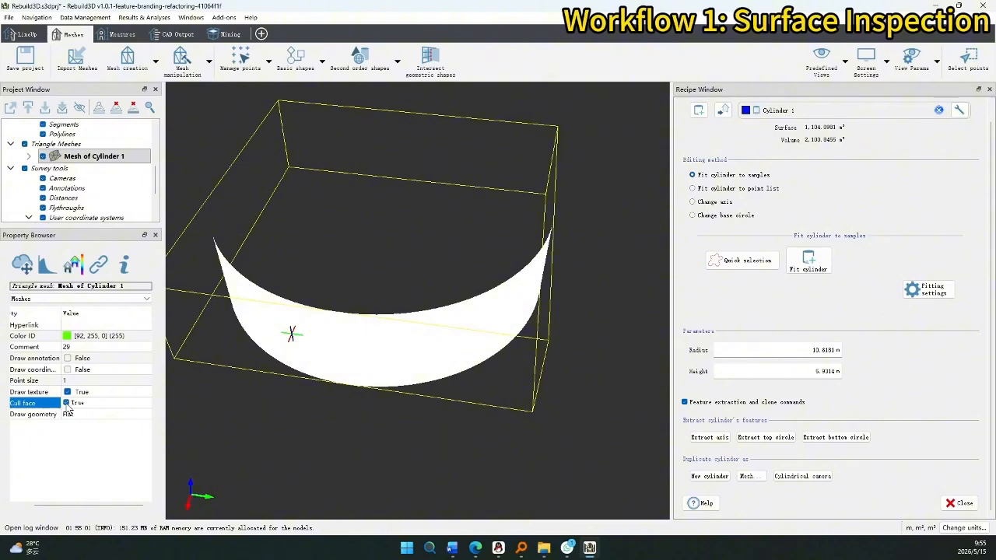
{"action": "left_click", "coordinate": [67, 404]}
{"action": "left_click_drag", "start_coordinate": [388, 306], "coordinate": [440, 351]}
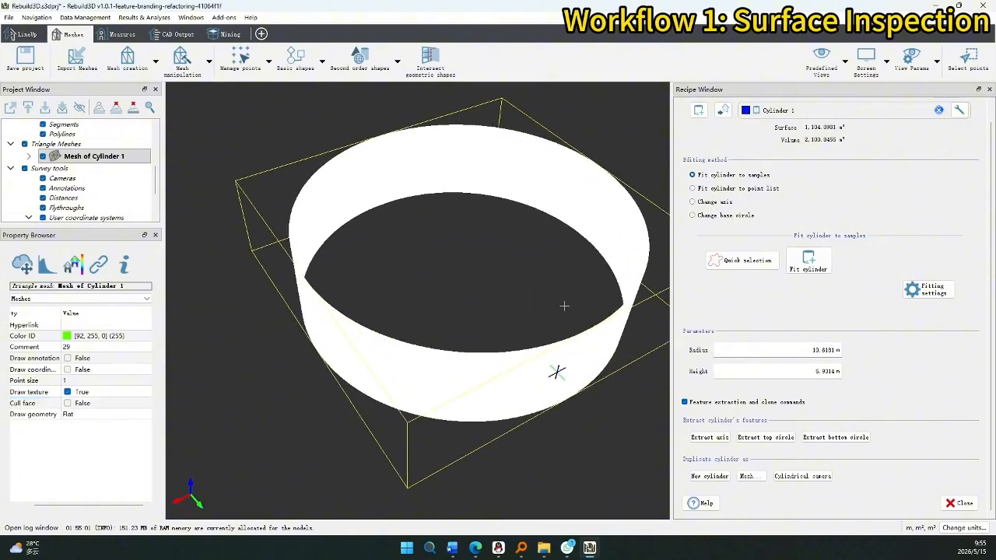
{"action": "left_click_drag", "start_coordinate": [556, 372], "coordinate": [492, 391]}
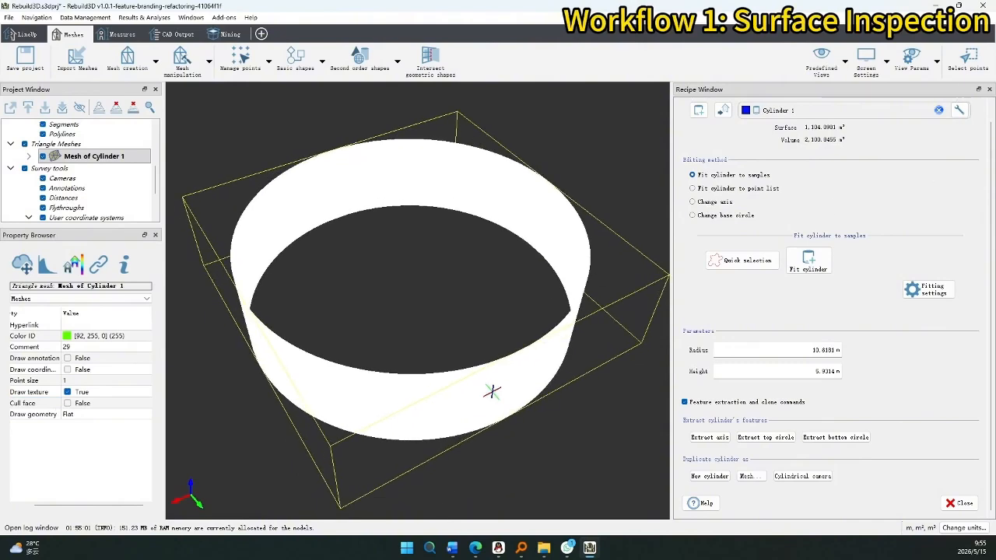
{"action": "left_click", "coordinate": [989, 89]}
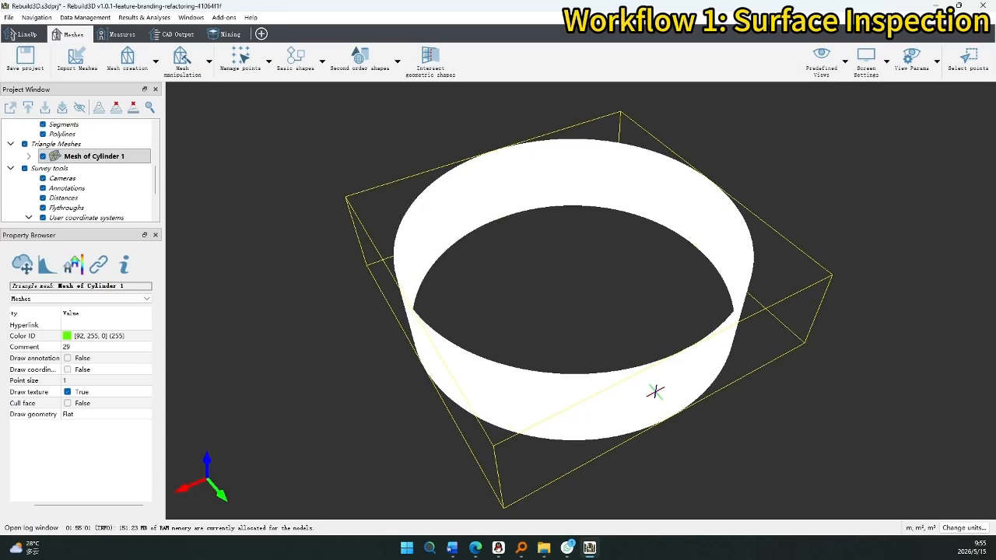
{"action": "scroll", "coordinate": [131, 156], "scroll_direction": "up", "scroll_amount": 4}
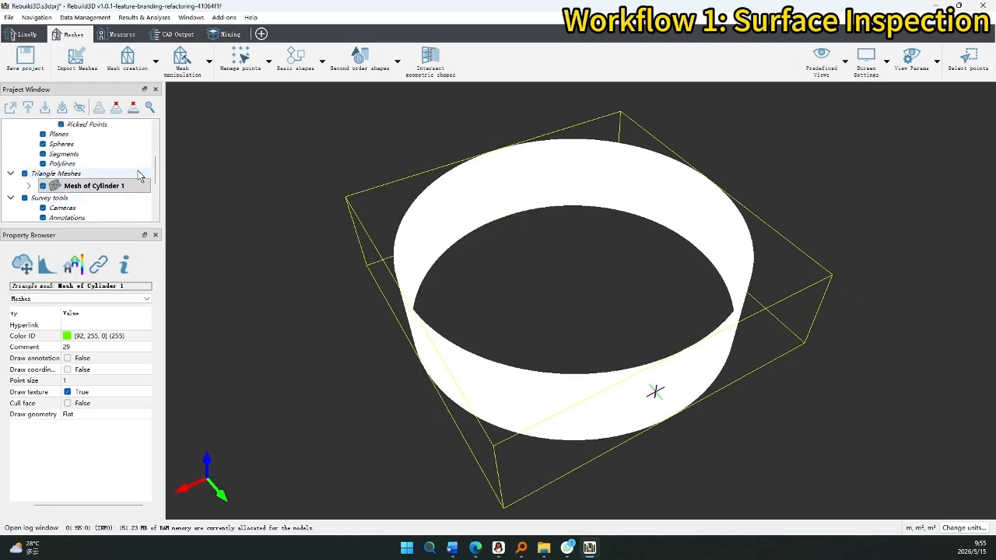
{"action": "left_click", "coordinate": [130, 155]}
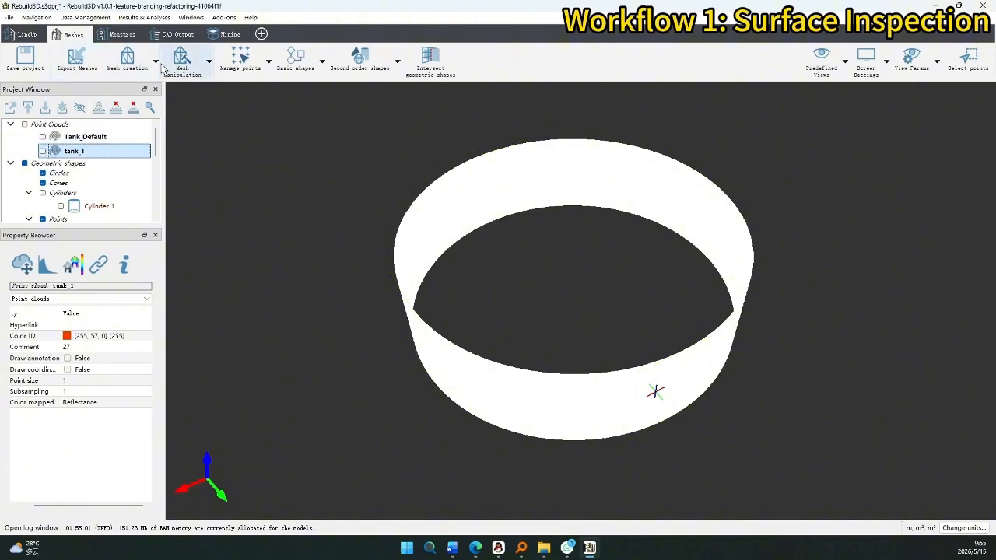
Open the Mining Inspection tool with tank_1 as the model and 0.4 m maximum search distance.
{"action": "left_click", "coordinate": [225, 34]}
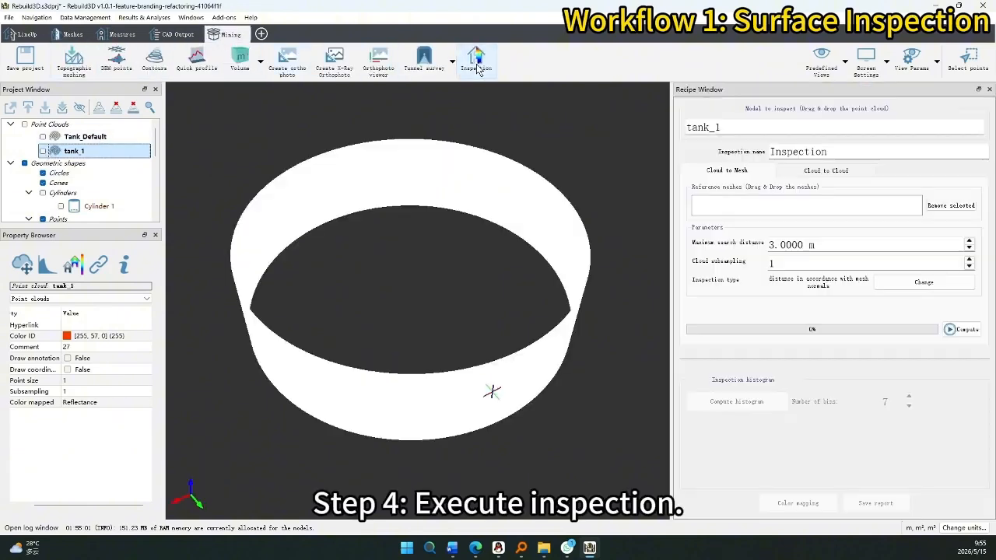
{"action": "left_click", "coordinate": [478, 68]}
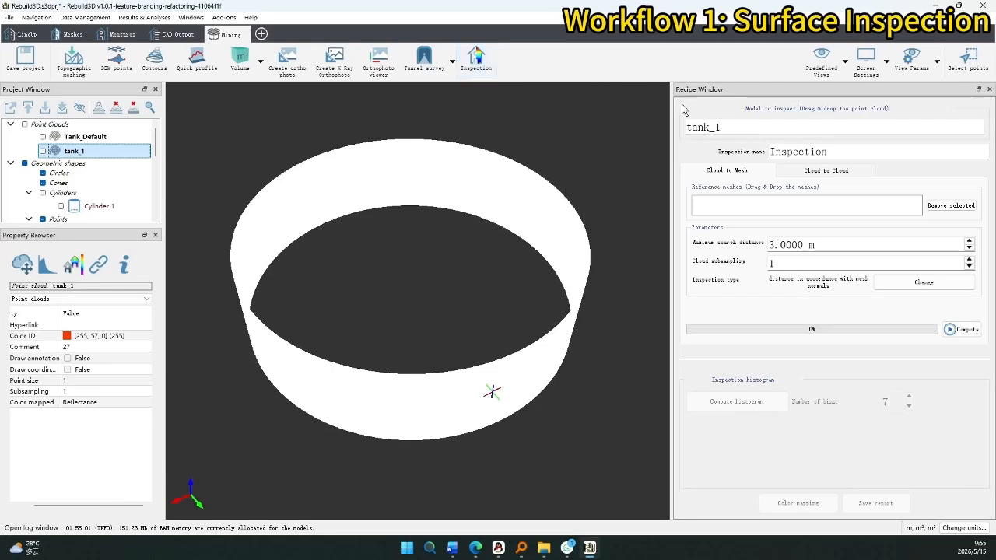
{"action": "left_click", "coordinate": [721, 127]}
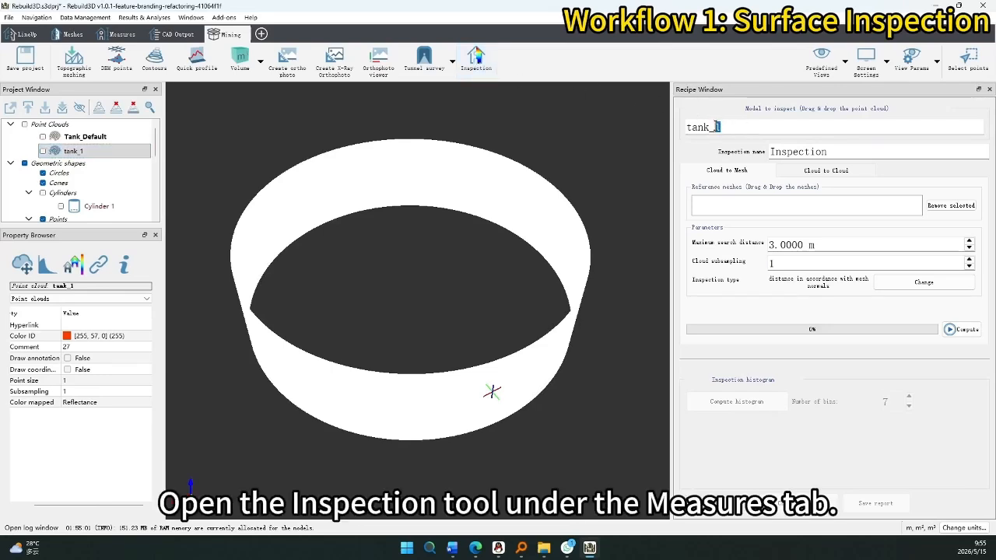
{"action": "left_click_drag", "start_coordinate": [73, 150], "coordinate": [730, 129]}
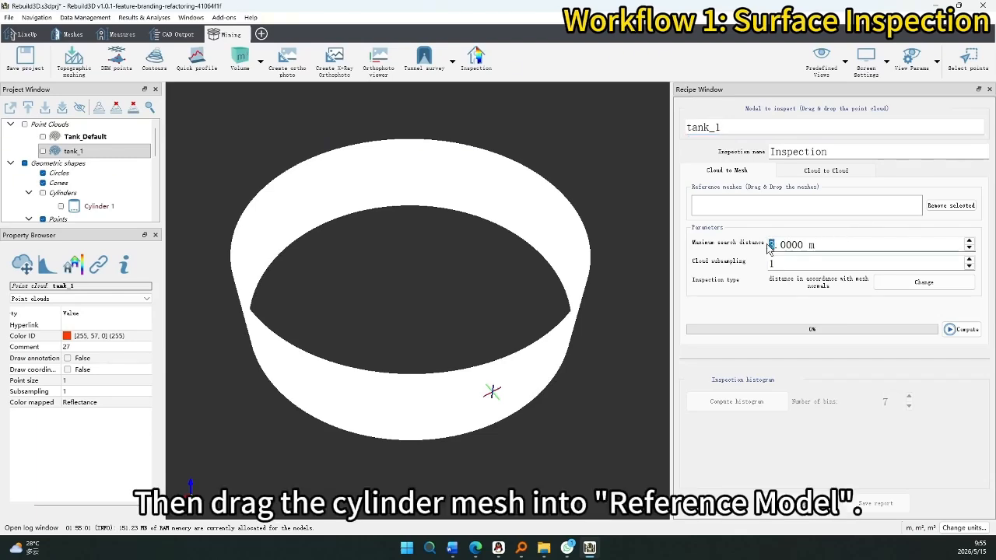
{"action": "left_click_drag", "start_coordinate": [783, 244], "coordinate": [787, 244]}
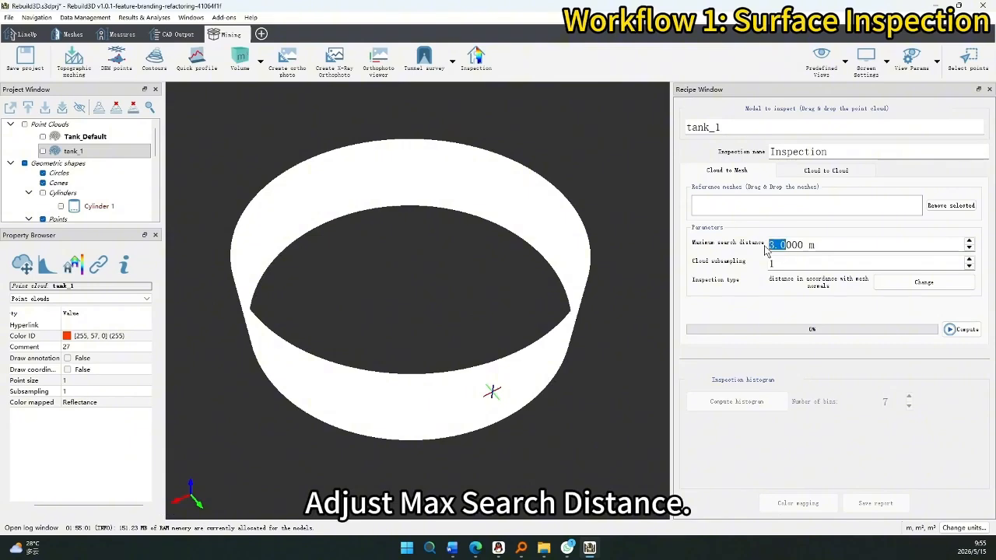
{"action": "type", "text": "0.4"}
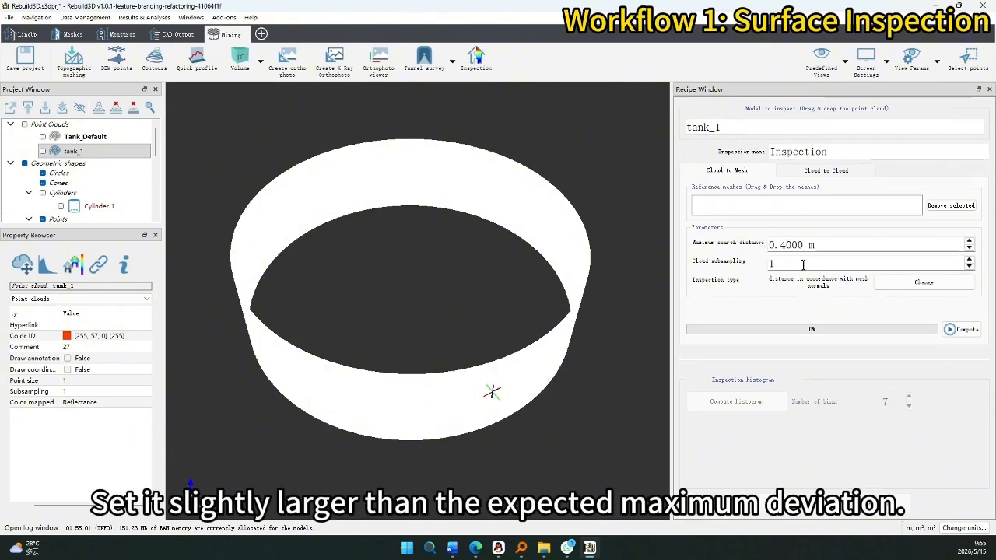
Set the inspection type to Complete inspection and confirm.
{"action": "left_click", "coordinate": [877, 290]}
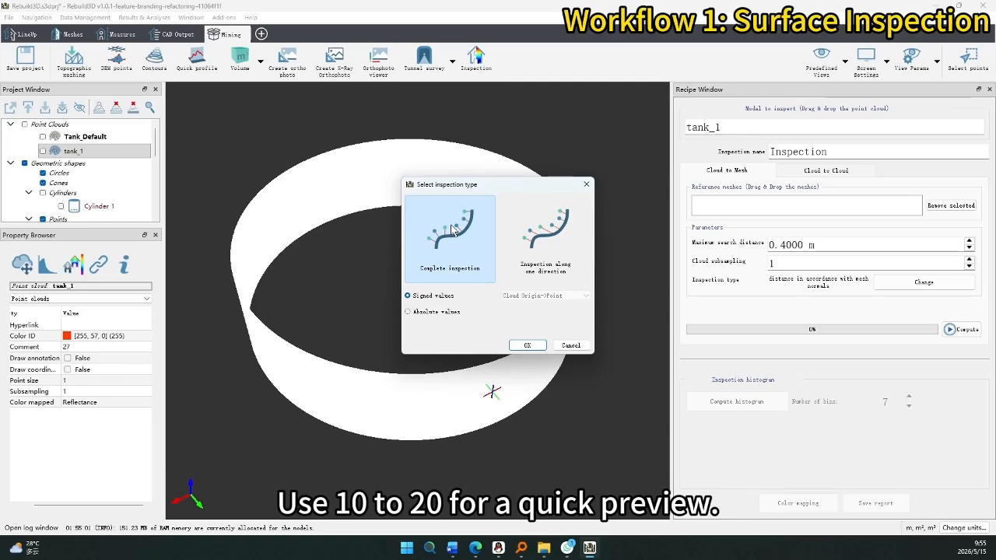
{"action": "left_click", "coordinate": [459, 314]}
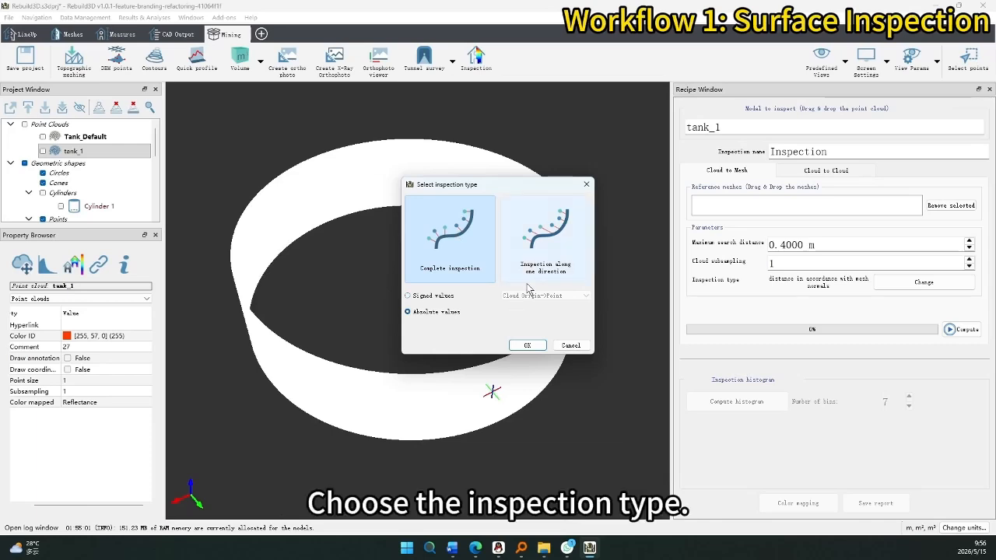
{"action": "left_click", "coordinate": [576, 266]}
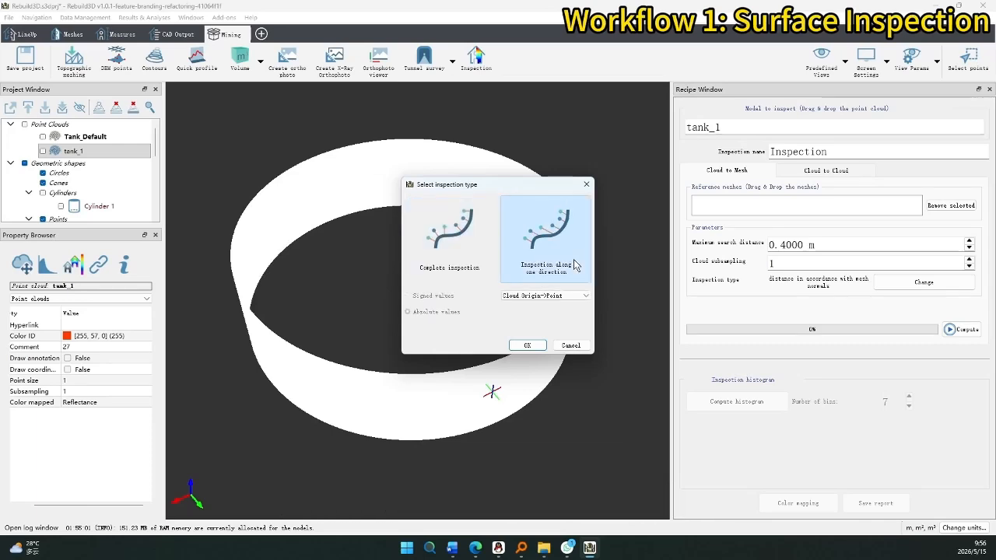
{"action": "left_click", "coordinate": [569, 298]}
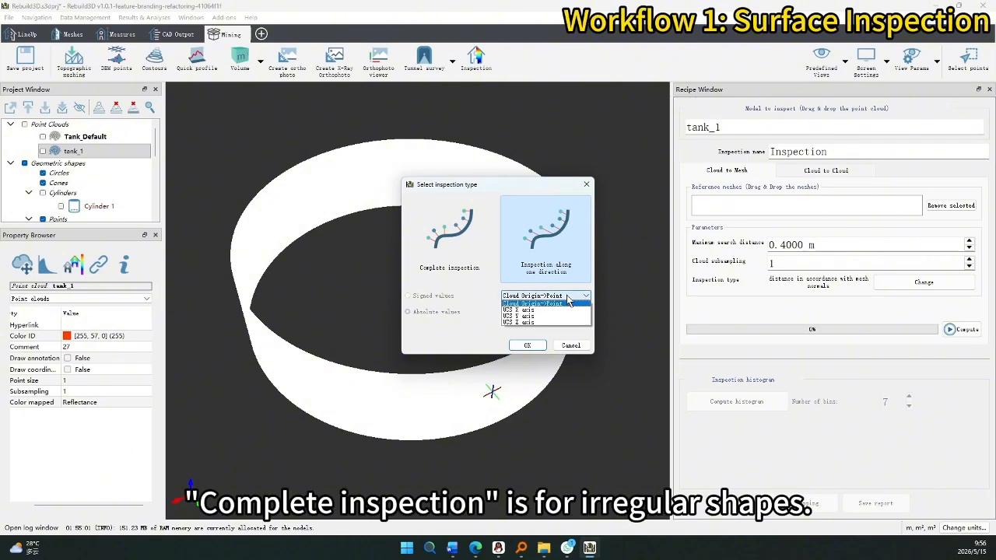
{"action": "left_click", "coordinate": [569, 302]}
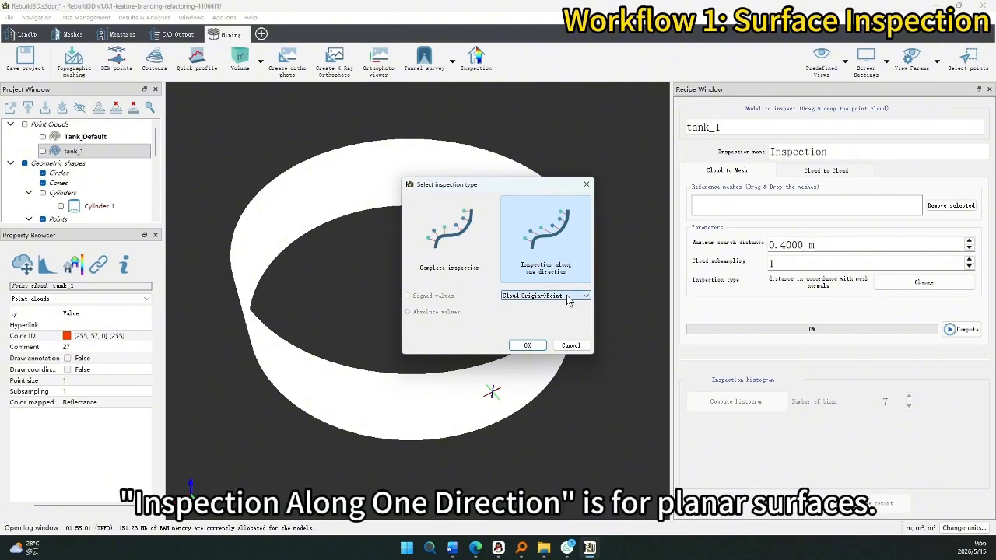
{"action": "left_click", "coordinate": [457, 250]}
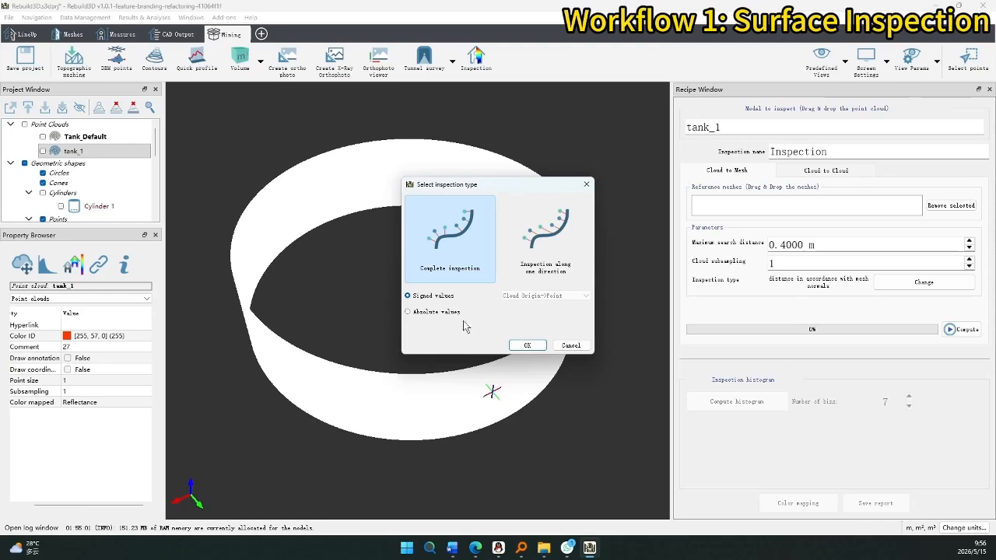
{"action": "left_click", "coordinate": [527, 345]}
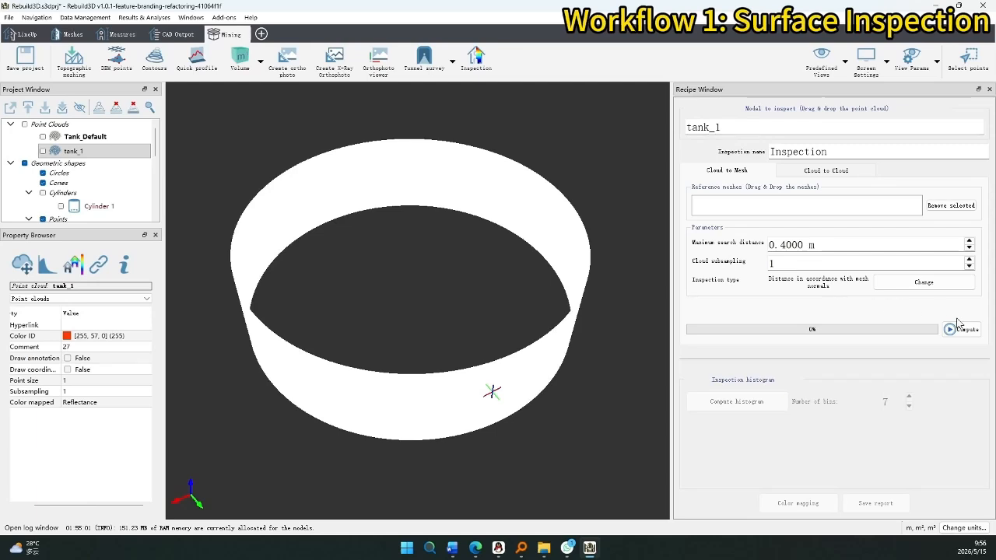
{"action": "scroll", "coordinate": [101, 199], "scroll_direction": "down", "scroll_amount": 5}
{"action": "left_click_drag", "start_coordinate": [93, 185], "coordinate": [793, 203]}
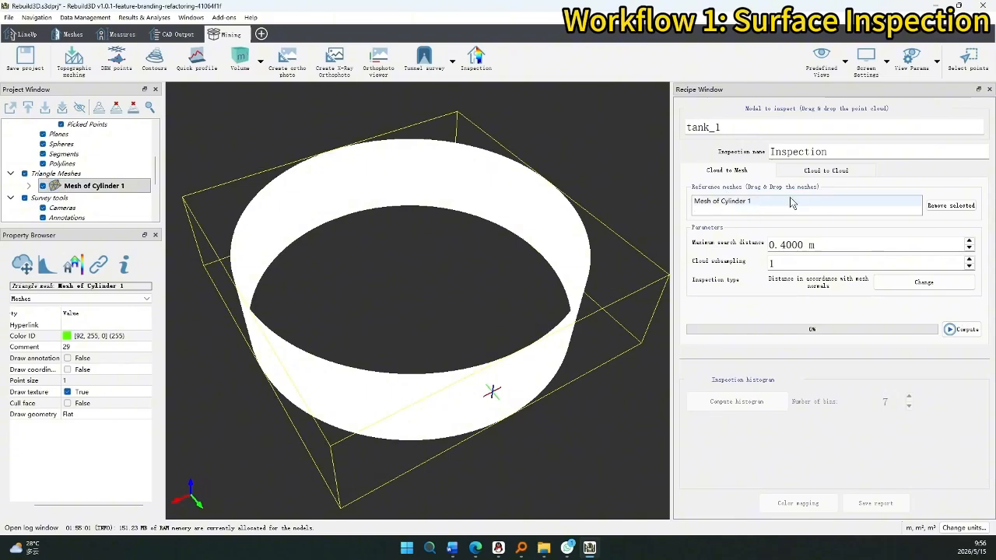
{"action": "left_click", "coordinate": [965, 330]}
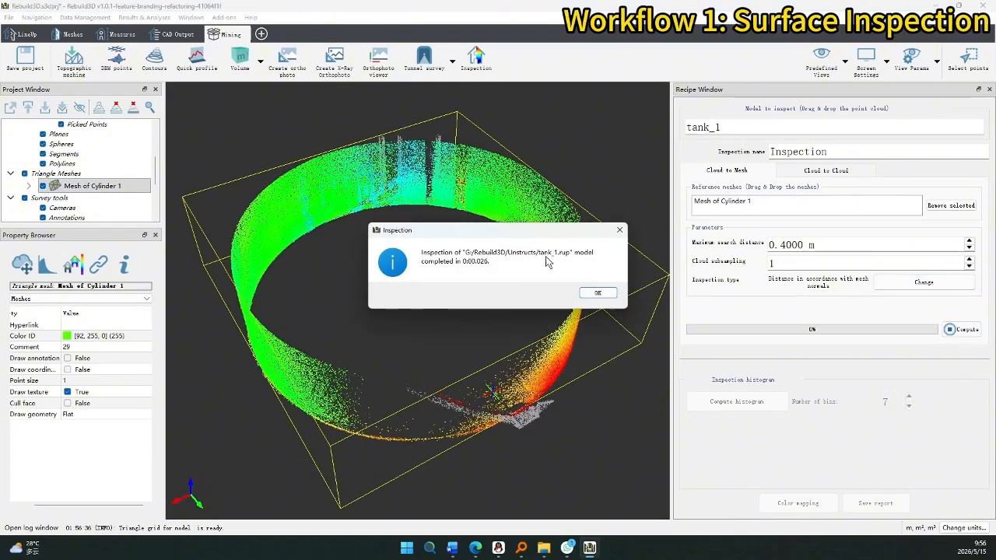
{"action": "left_click", "coordinate": [600, 291]}
{"action": "left_click_drag", "start_coordinate": [414, 322], "coordinate": [498, 320]}
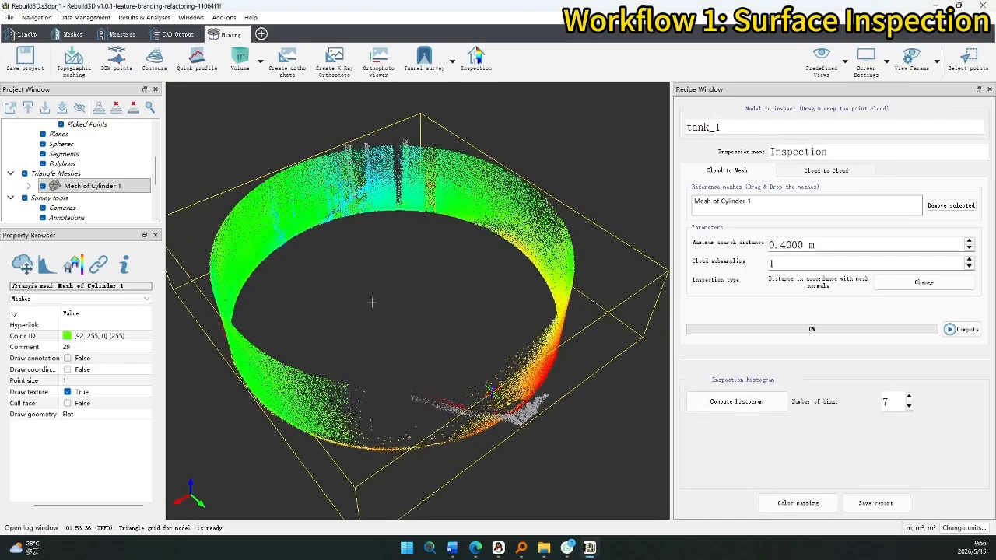
{"action": "left_click_drag", "start_coordinate": [372, 302], "coordinate": [414, 311]}
{"action": "middle_click_drag", "start_coordinate": [389, 319], "coordinate": [471, 308]}
{"action": "left_click_drag", "start_coordinate": [459, 319], "coordinate": [572, 335]}
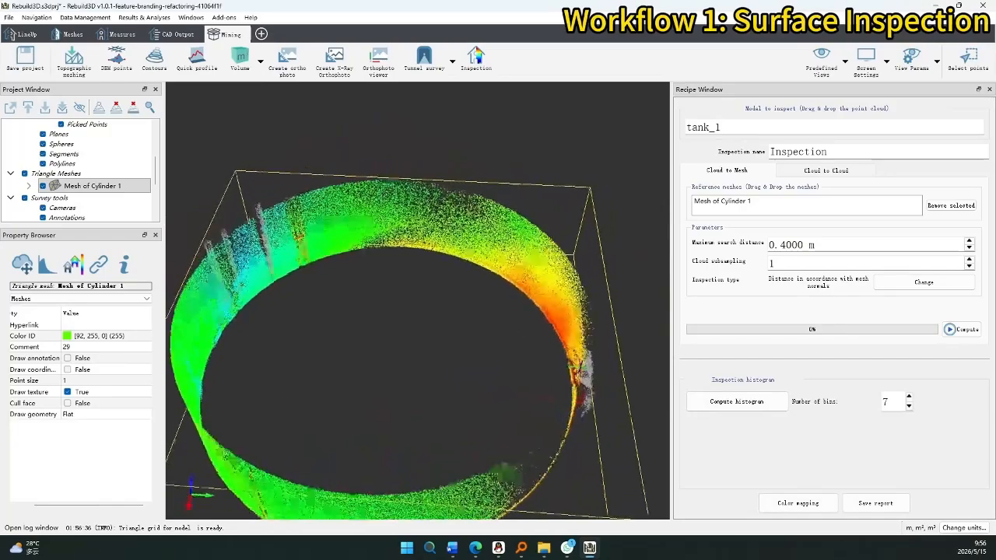
{"action": "left_click_drag", "start_coordinate": [381, 395], "coordinate": [434, 402]}
{"action": "middle_click_drag", "start_coordinate": [433, 403], "coordinate": [509, 311]}
{"action": "left_click_drag", "start_coordinate": [420, 326], "coordinate": [502, 323]}
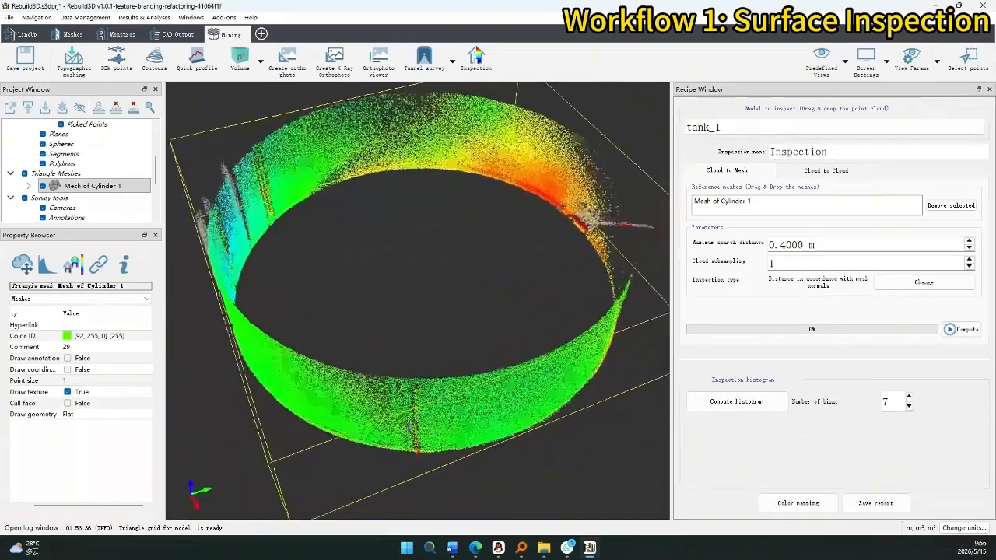
{"action": "left_click_drag", "start_coordinate": [409, 426], "coordinate": [424, 428]}
{"action": "left_click_drag", "start_coordinate": [373, 405], "coordinate": [420, 424]}
{"action": "left_click_drag", "start_coordinate": [272, 412], "coordinate": [297, 418]}
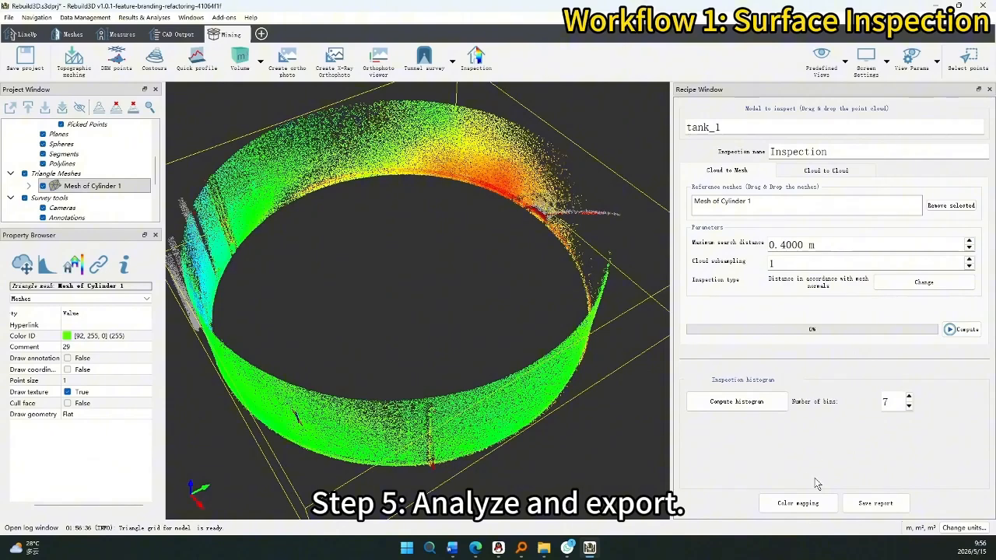
Compute the deviation histogram and review the colour mapping settings for tank_1.
{"action": "left_click", "coordinate": [760, 403]}
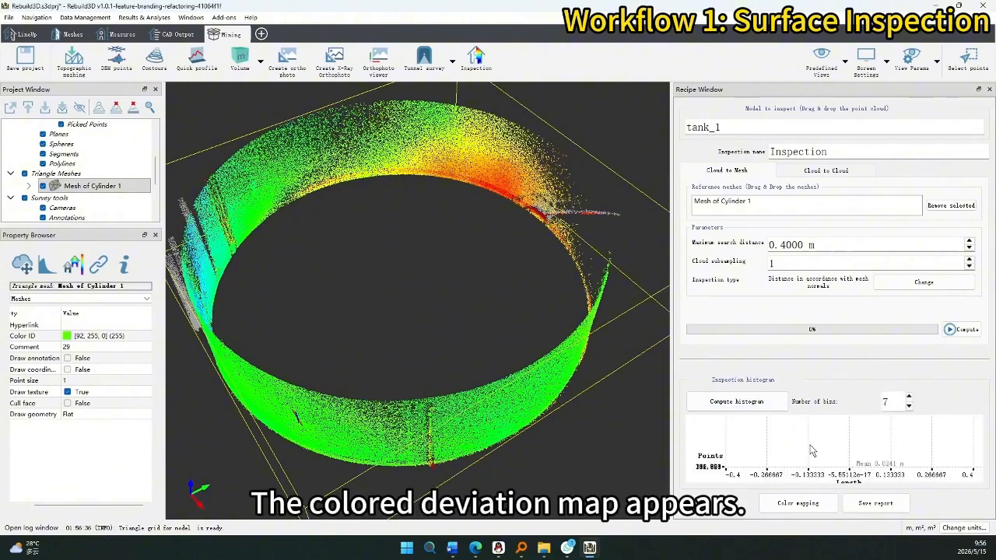
{"action": "left_click", "coordinate": [808, 503]}
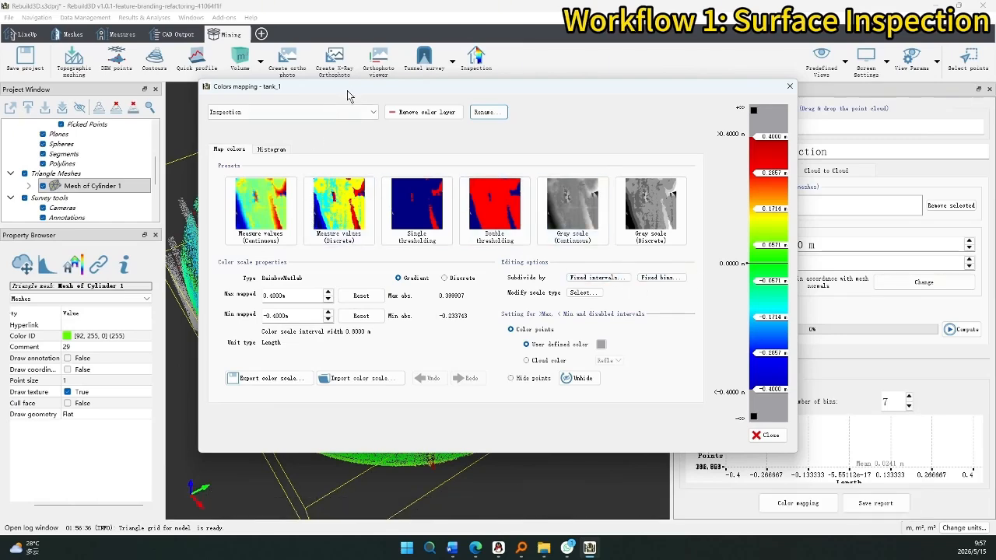
{"action": "left_click_drag", "start_coordinate": [347, 90], "coordinate": [518, 87]}
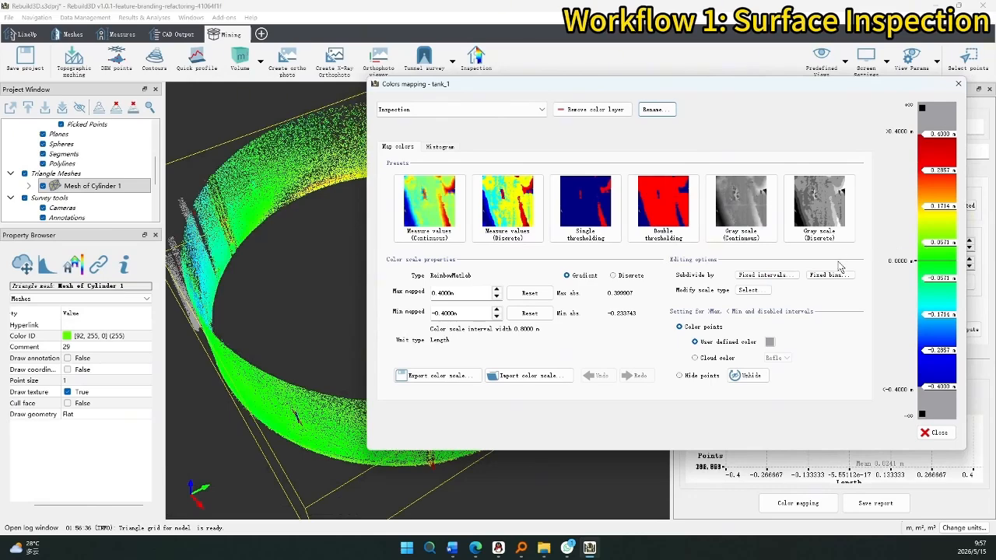
{"action": "left_click", "coordinate": [935, 432]}
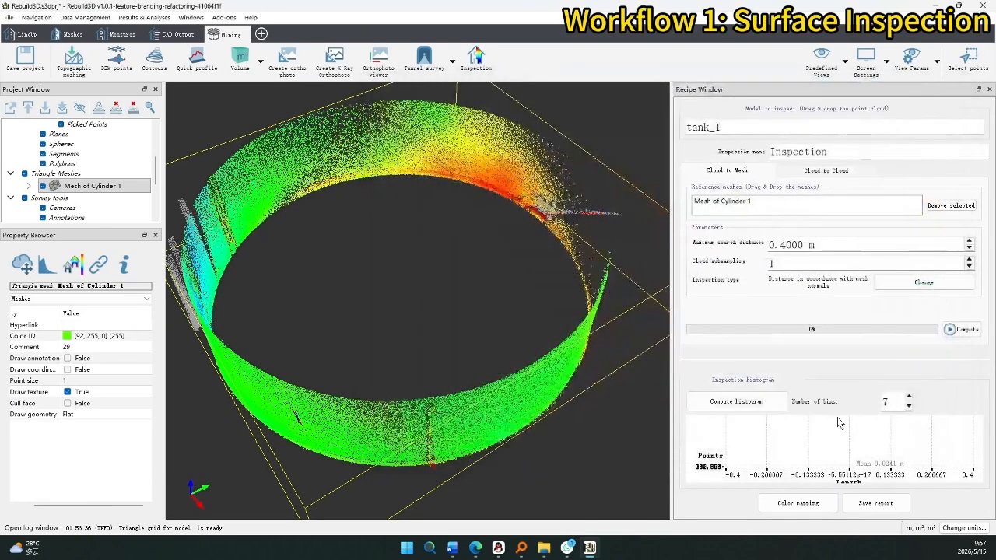
Reduce the histogram's number of bins from 7 to 3.
{"action": "left_click", "coordinate": [908, 404]}
{"action": "left_click", "coordinate": [908, 407]}
{"action": "left_click", "coordinate": [908, 407]}
{"action": "left_click", "coordinate": [908, 407]}
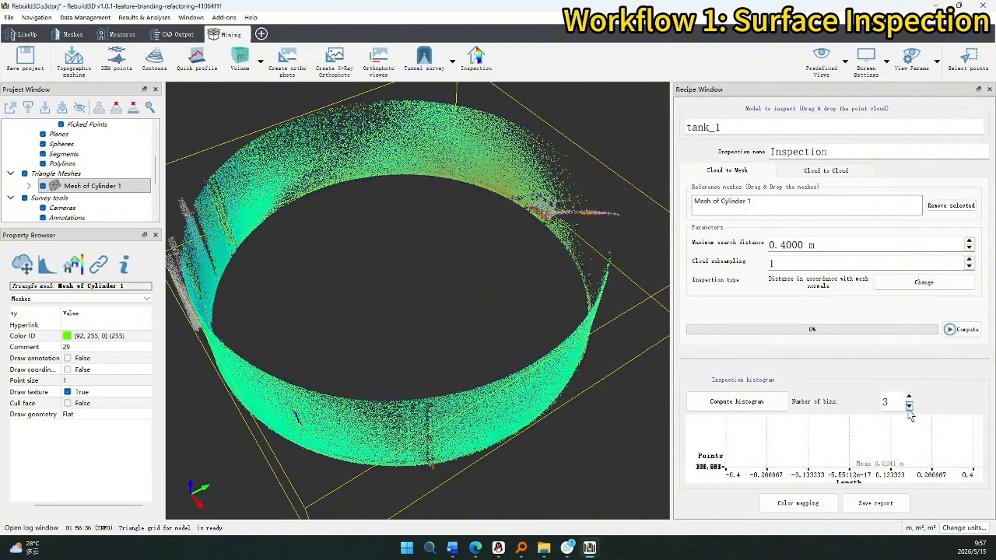
Save the inspection as the PDF report InspectionReport.pdf.
{"action": "left_click", "coordinate": [887, 504]}
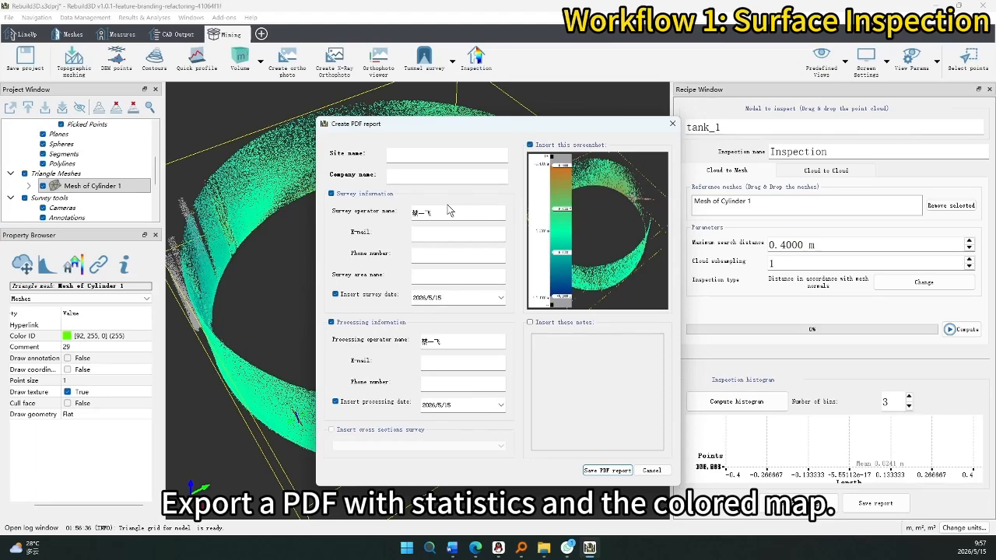
{"action": "left_click", "coordinate": [605, 470]}
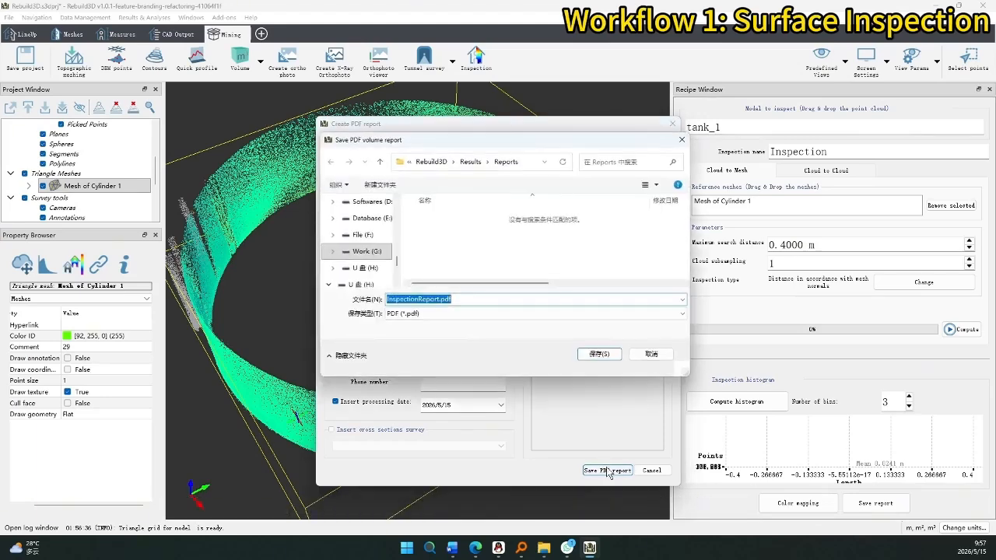
{"action": "left_click", "coordinate": [593, 355]}
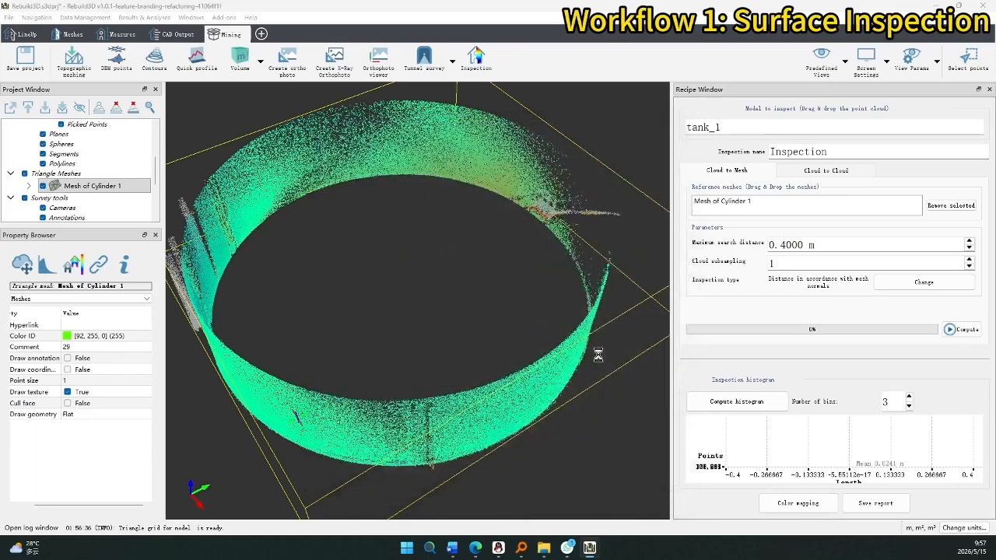
Open InspectionReport.pdf from the project's Results > Reports folder.
{"action": "left_click", "coordinate": [545, 547]}
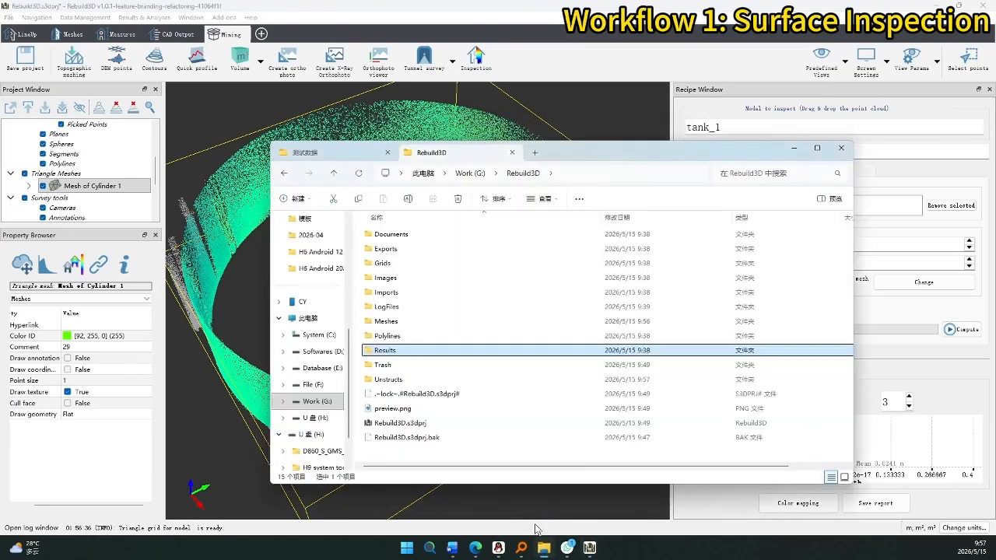
{"action": "double_click", "coordinate": [403, 352]}
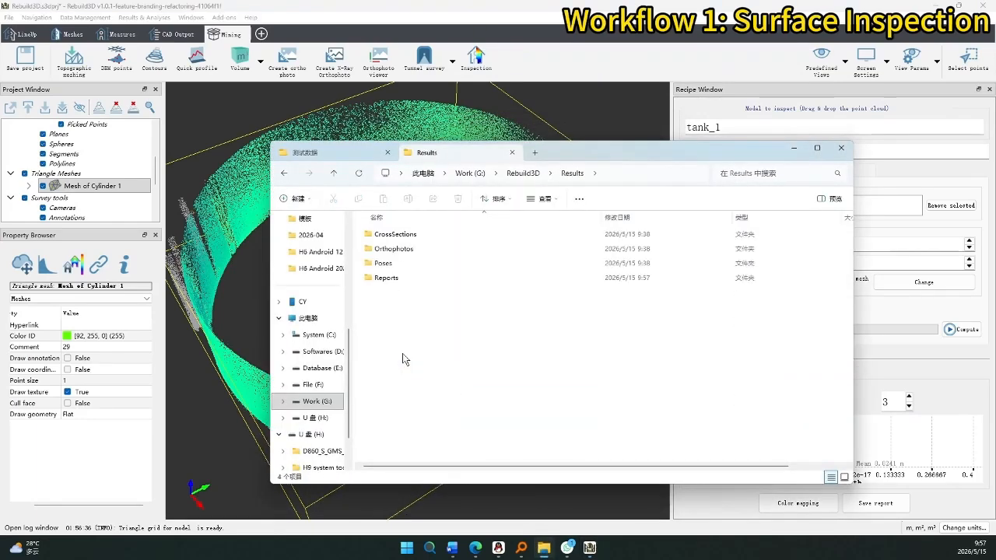
{"action": "double_click", "coordinate": [404, 277]}
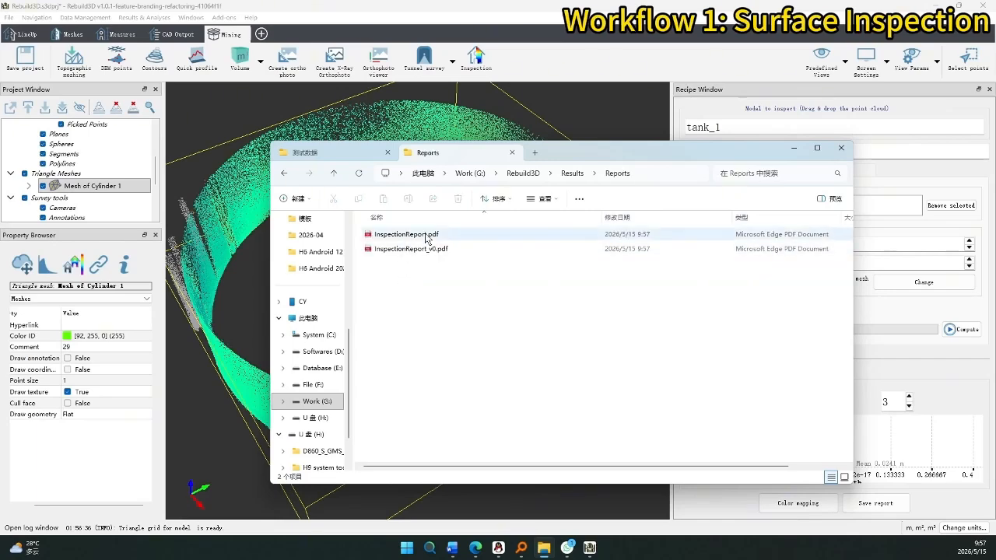
{"action": "double_click", "coordinate": [426, 238]}
Scroll the PDF report past its statistics, histogram and colour table to the inspected 3D model image.
{"action": "scroll", "coordinate": [526, 215], "scroll_direction": "down", "scroll_amount": 2}
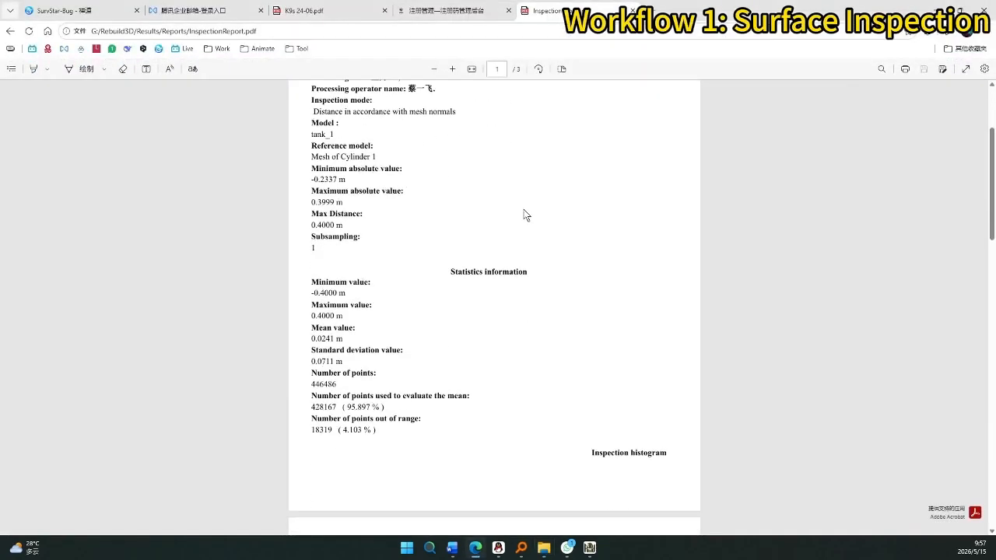
{"action": "scroll", "coordinate": [526, 216], "scroll_direction": "down", "scroll_amount": 5}
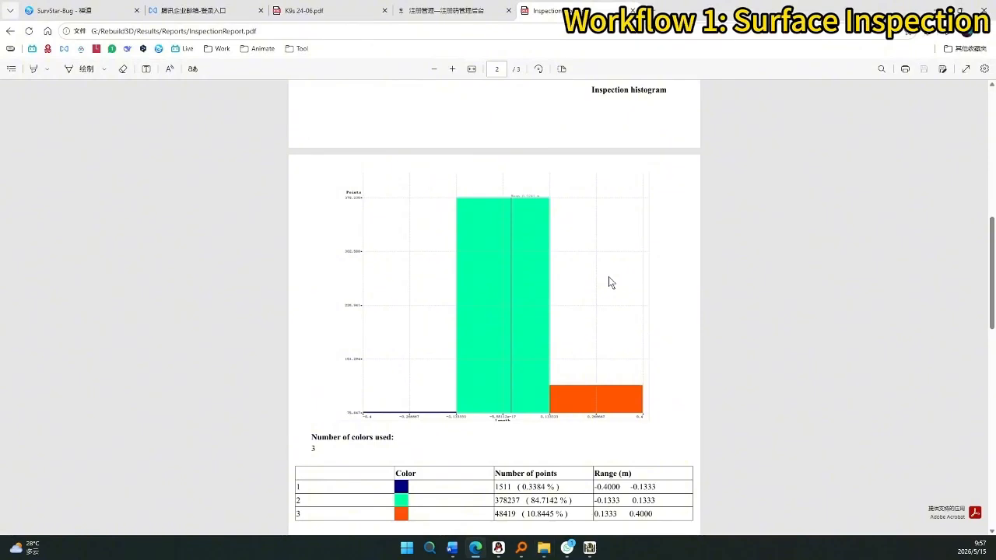
{"action": "scroll", "coordinate": [608, 283], "scroll_direction": "down", "scroll_amount": 2}
{"action": "scroll", "coordinate": [479, 349], "scroll_direction": "down", "scroll_amount": 1}
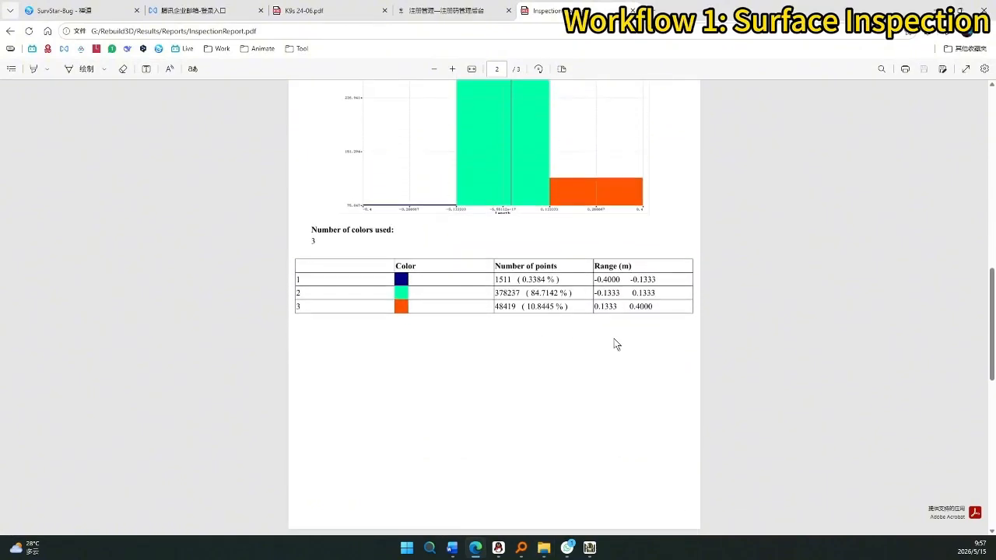
{"action": "scroll", "coordinate": [615, 344], "scroll_direction": "down", "scroll_amount": 6}
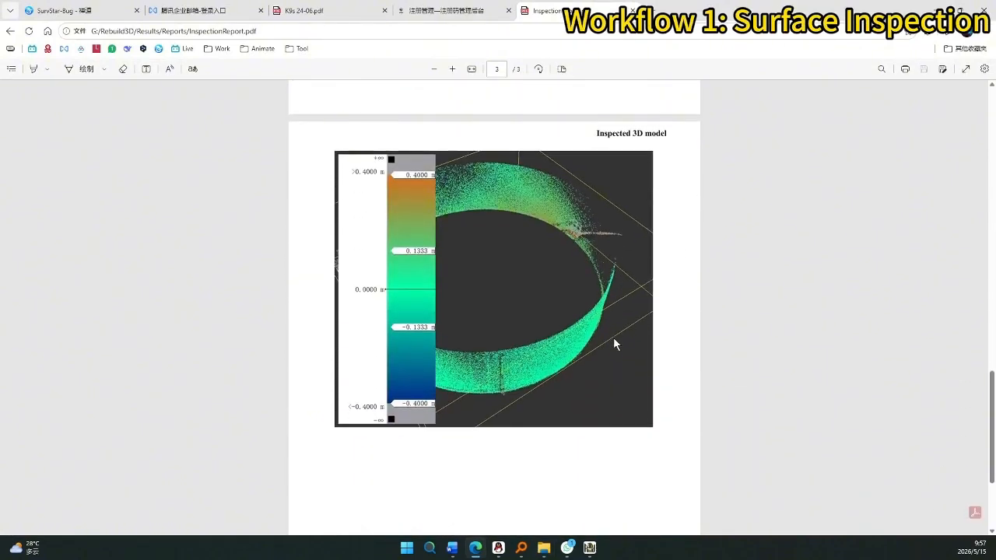
{"action": "scroll", "coordinate": [613, 342], "scroll_direction": "down", "scroll_amount": 3}
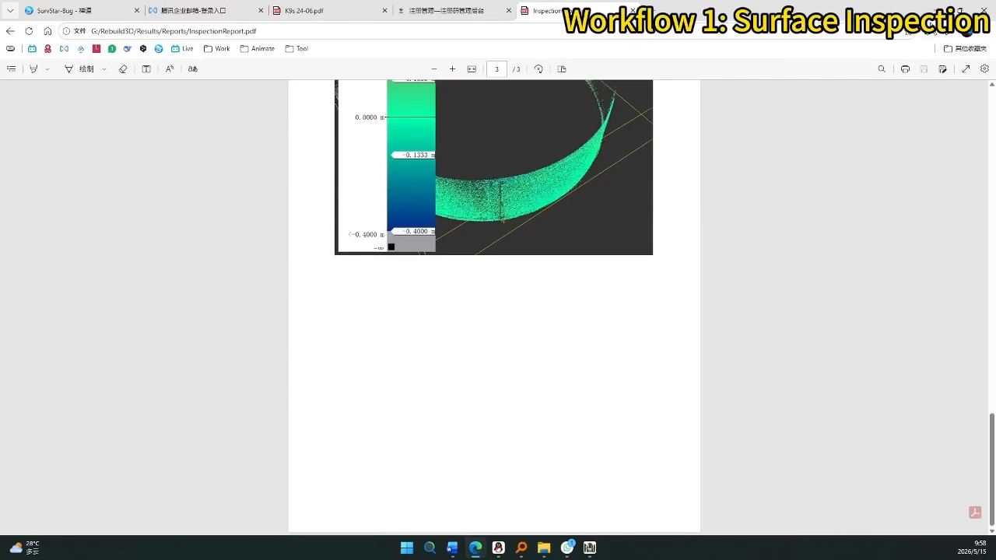
Minimize Edge and the Explorer window, then orbit the tank cloud in the Rebuild3D viewport.
{"action": "left_click", "coordinate": [936, 10]}
{"action": "left_click", "coordinate": [679, 284]}
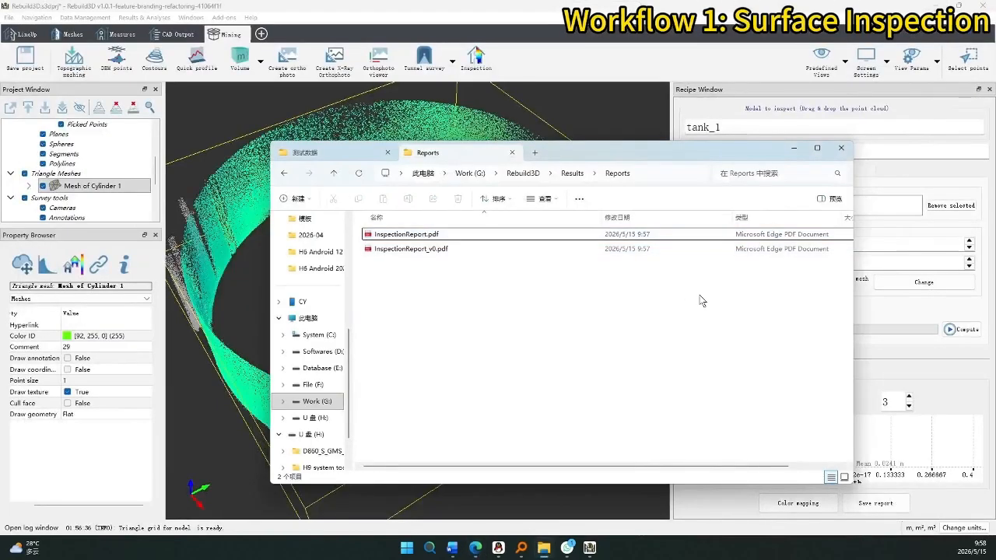
{"action": "left_click", "coordinate": [793, 148]}
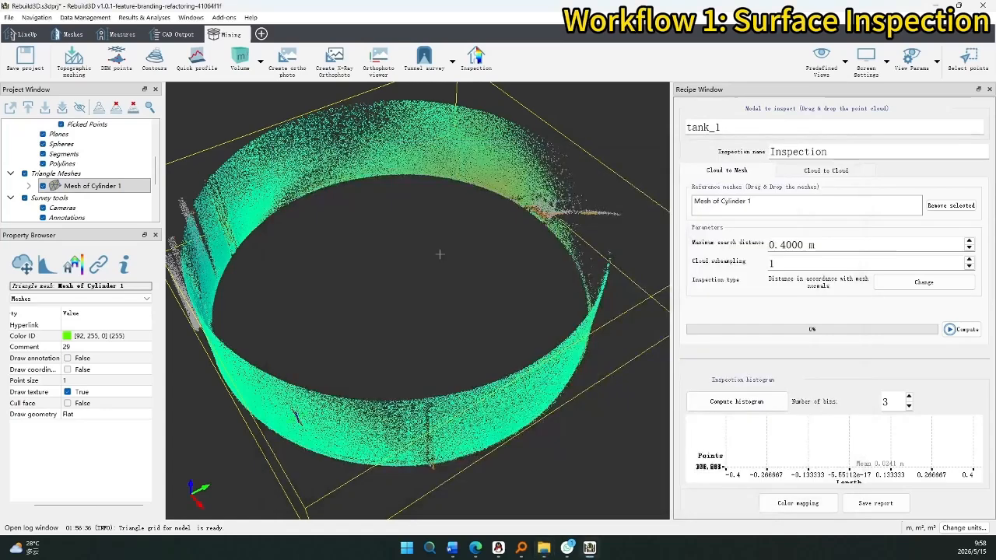
{"action": "left_click_drag", "start_coordinate": [440, 254], "coordinate": [456, 258]}
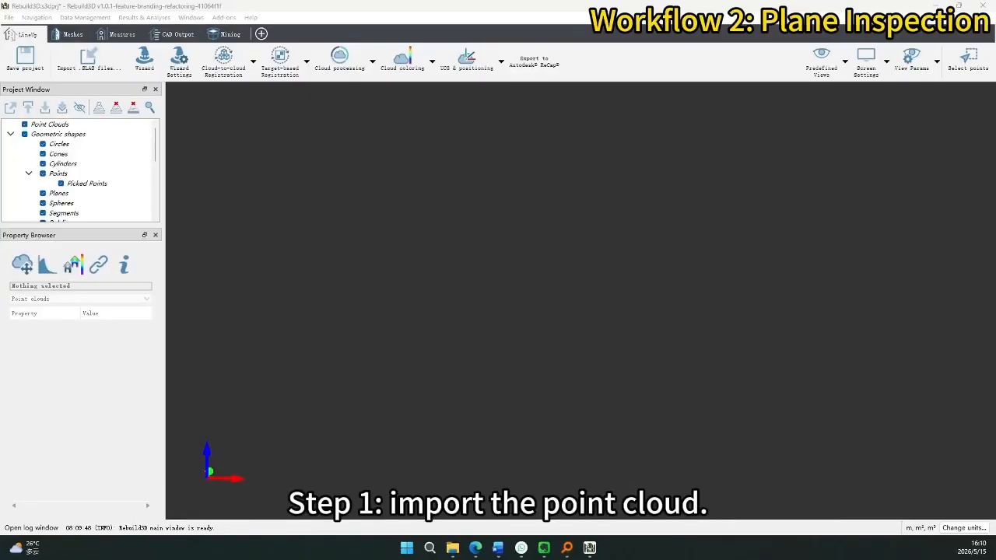
Import the Indoor_SW_Bat3 .las scan and process it through the Scan Processing Wizard.
{"action": "left_click_drag", "start_coordinate": [995, 89], "coordinate": [677, 157]}
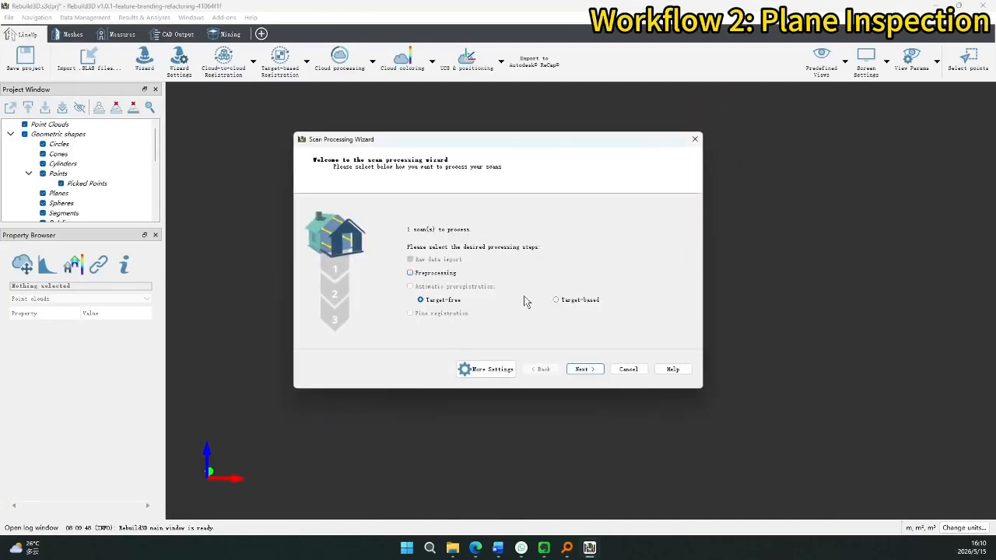
{"action": "left_click", "coordinate": [591, 369]}
{"action": "left_click", "coordinate": [590, 369]}
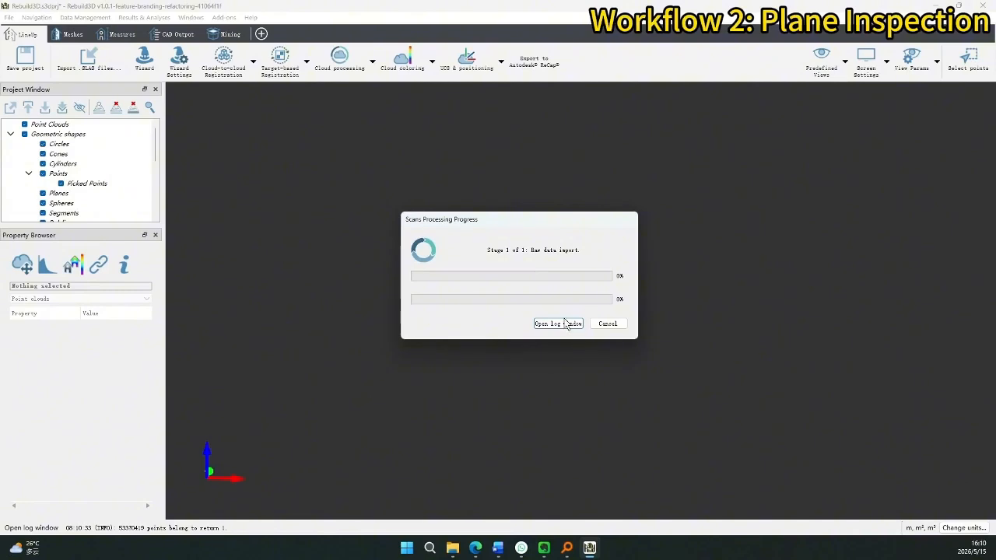
{"action": "left_click_drag", "start_coordinate": [523, 224], "coordinate": [535, 230]}
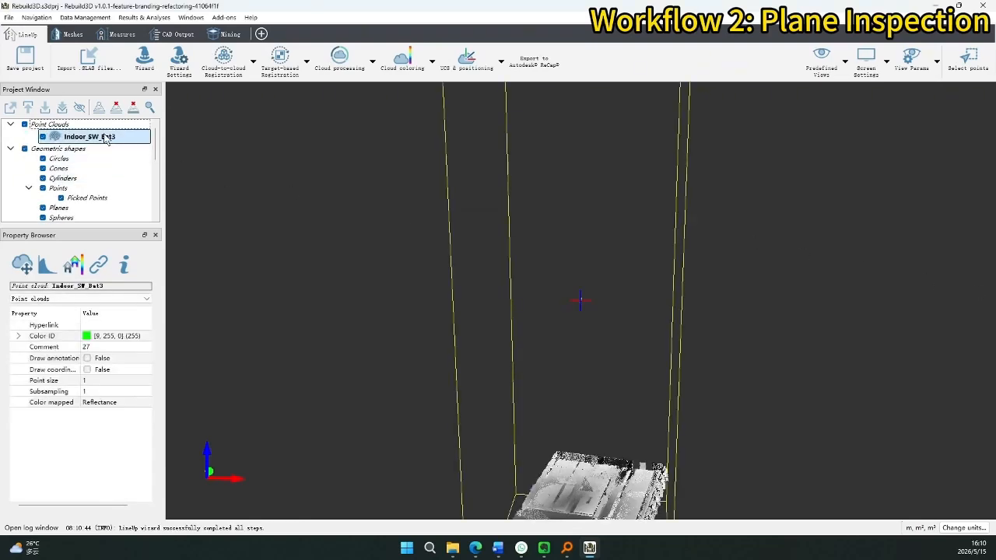
Centre and zoom in on the building cloud, then orbit to view it from the other side.
{"action": "mouse_move", "coordinate": [583, 403]}
{"action": "middle_mouse_down"}
{"action": "mouse_move", "coordinate": [568, 293]}
{"action": "mouse_move", "coordinate": [580, 231]}
{"action": "mouse_move", "coordinate": [585, 389]}
{"action": "middle_mouse_up"}
{"action": "left_click_drag", "start_coordinate": [590, 268], "coordinate": [574, 269]}
{"action": "scroll", "coordinate": [589, 268], "scroll_direction": "up", "scroll_amount": 6}
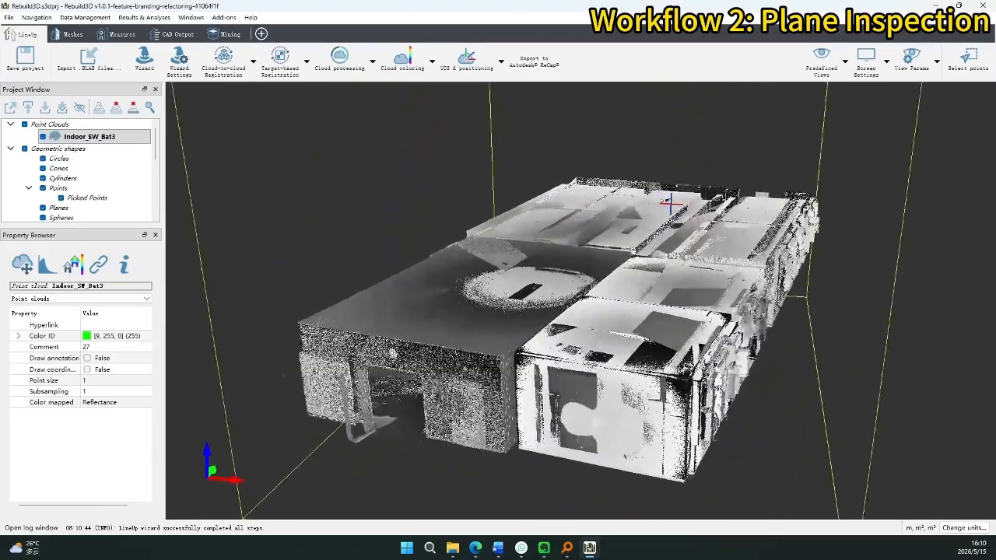
{"action": "left_click_drag", "start_coordinate": [652, 389], "coordinate": [692, 385]}
{"action": "middle_click_drag", "start_coordinate": [652, 385], "coordinate": [723, 329]}
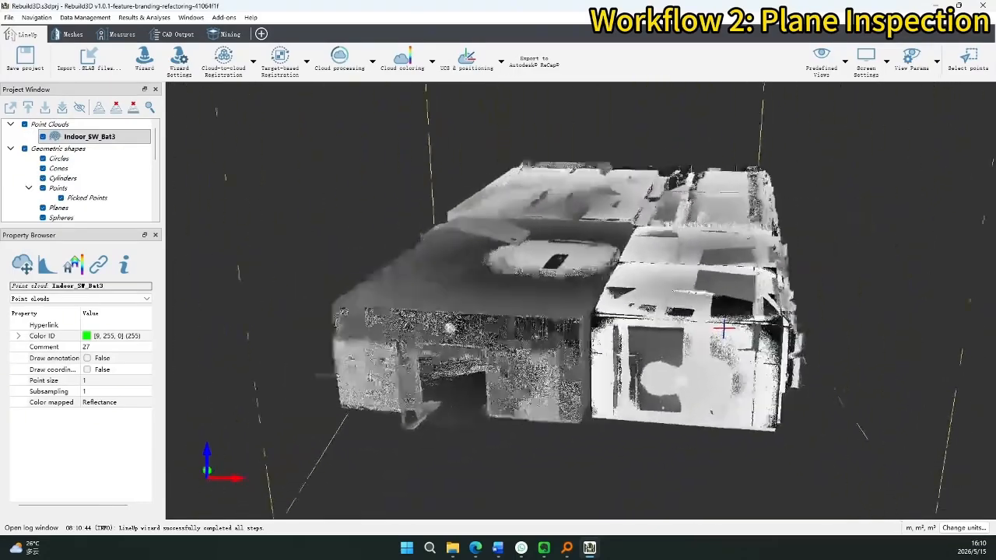
{"action": "left_click_drag", "start_coordinate": [434, 340], "coordinate": [603, 330]}
Turn and tilt the building until the wall with the gate and doorway faces the view.
{"action": "middle_click_drag", "start_coordinate": [498, 335], "coordinate": [622, 317]}
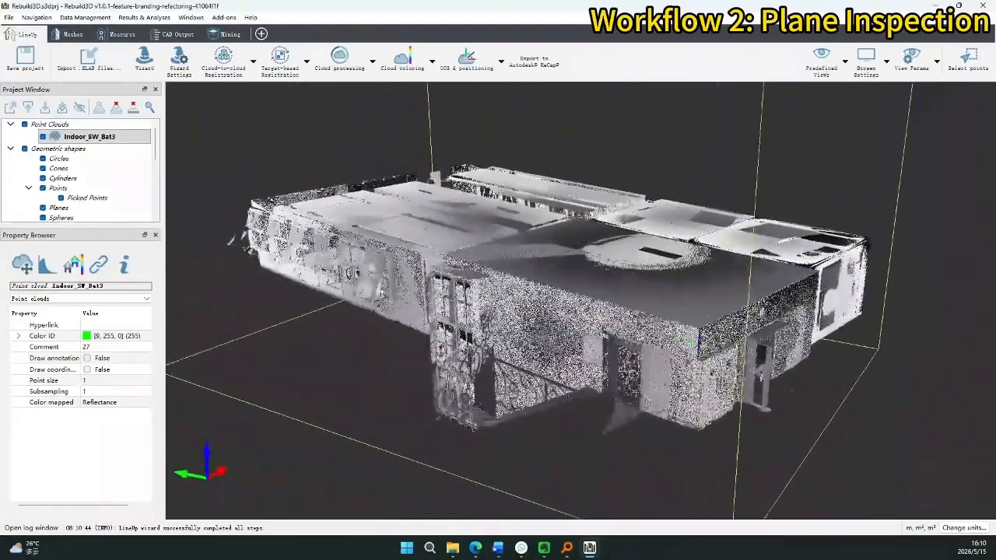
{"action": "left_click_drag", "start_coordinate": [498, 327], "coordinate": [642, 305]}
{"action": "mouse_move", "coordinate": [488, 317]}
{"action": "left_mouse_down"}
{"action": "mouse_move", "coordinate": [487, 383]}
{"action": "mouse_move", "coordinate": [484, 315]}
{"action": "left_mouse_up"}
{"action": "middle_click_drag", "start_coordinate": [545, 334], "coordinate": [475, 440]}
{"action": "left_click_drag", "start_coordinate": [474, 439], "coordinate": [450, 372]}
{"action": "scroll", "coordinate": [452, 370], "scroll_direction": "up", "scroll_amount": 4}
{"action": "left_click_drag", "start_coordinate": [572, 260], "coordinate": [585, 283]}
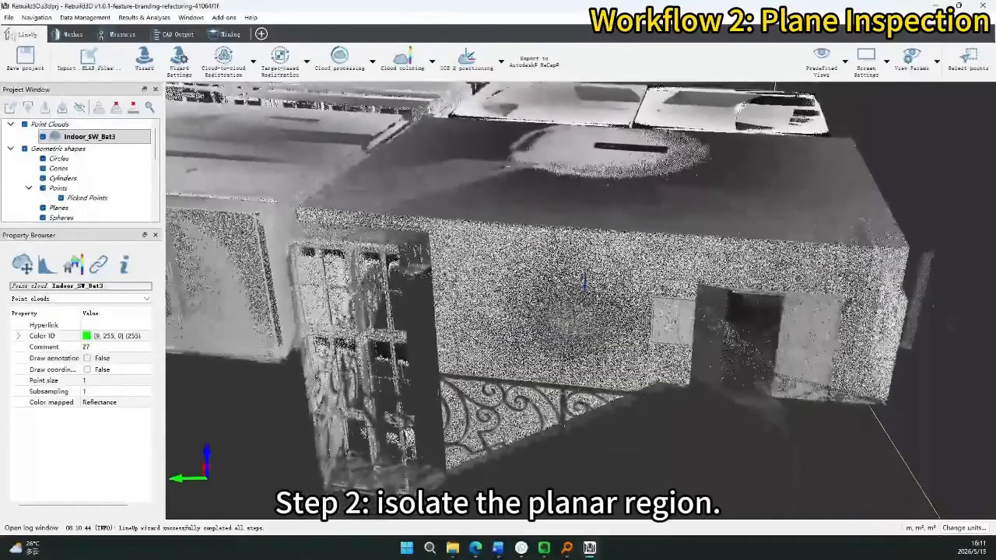
Delete all points outside a rectangle drawn around the central wall section.
{"action": "left_click", "coordinate": [968, 59]}
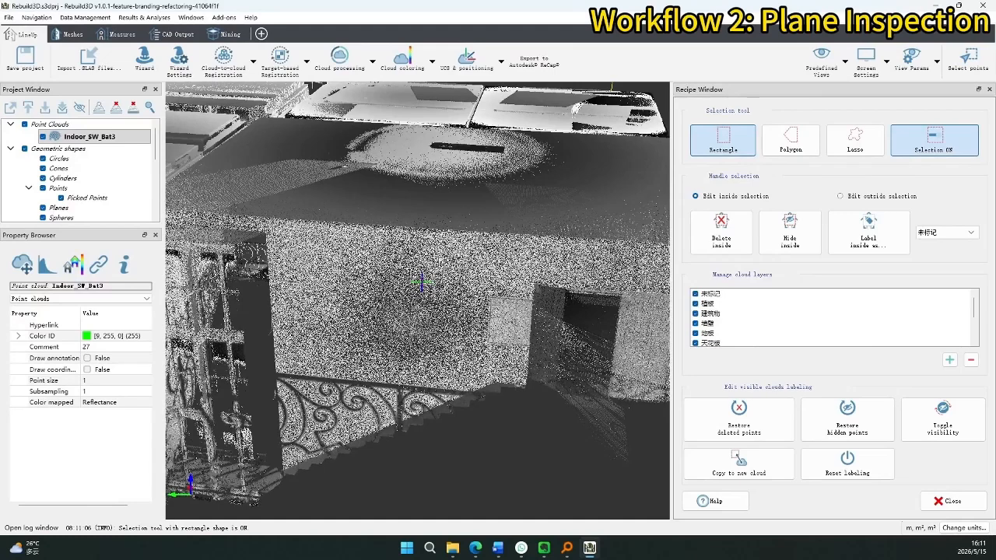
{"action": "left_click_drag", "start_coordinate": [263, 215], "coordinate": [534, 381]}
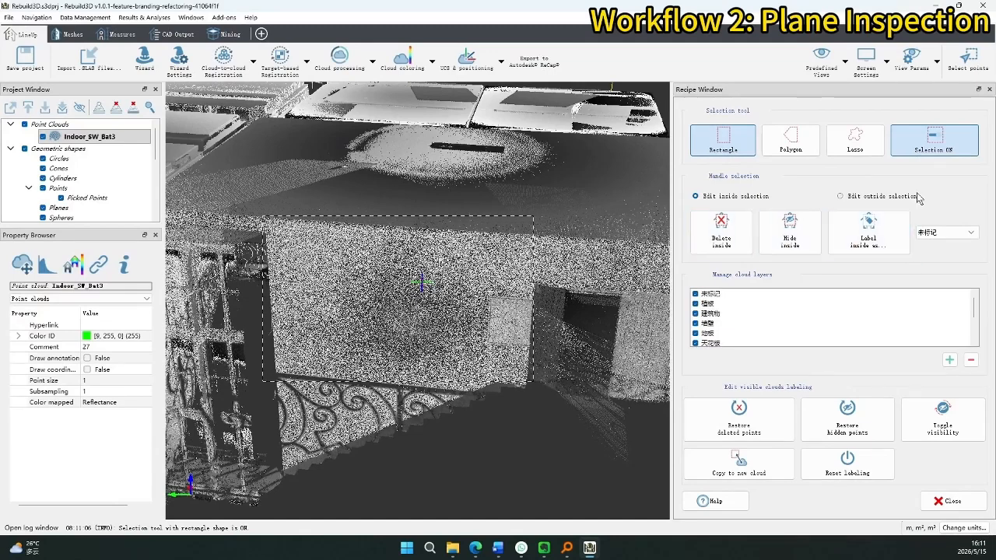
{"action": "left_click", "coordinate": [915, 198]}
{"action": "left_click", "coordinate": [712, 227]}
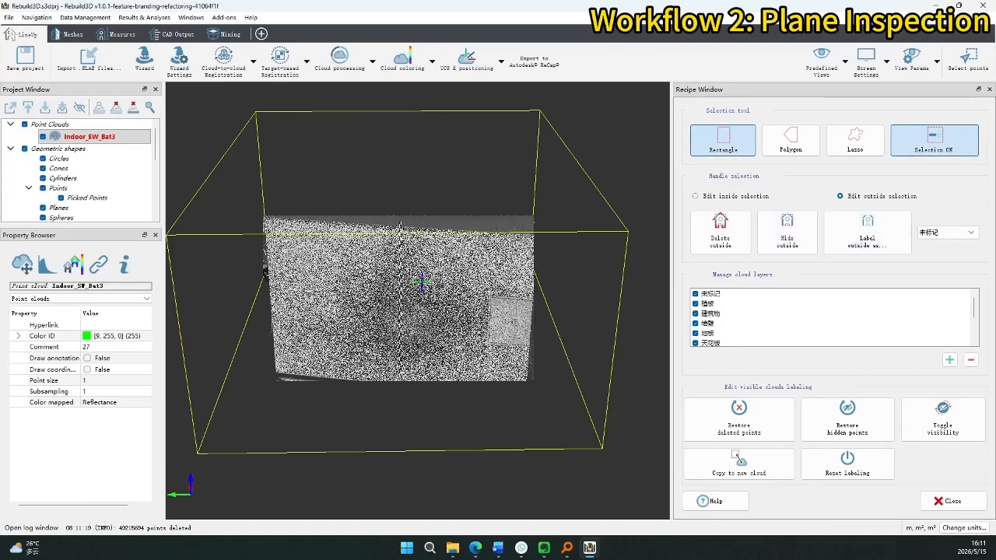
Viewing edge-on, delete points outside a polygon around the wall's thin edge, then rotate it to face front.
{"action": "left_click", "coordinate": [906, 152]}
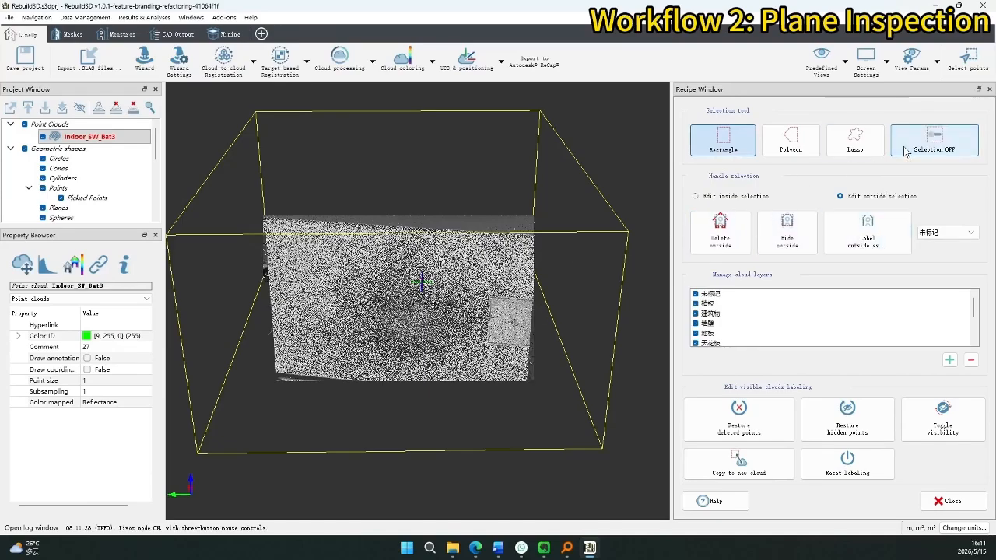
{"action": "left_click_drag", "start_coordinate": [506, 249], "coordinate": [297, 278]}
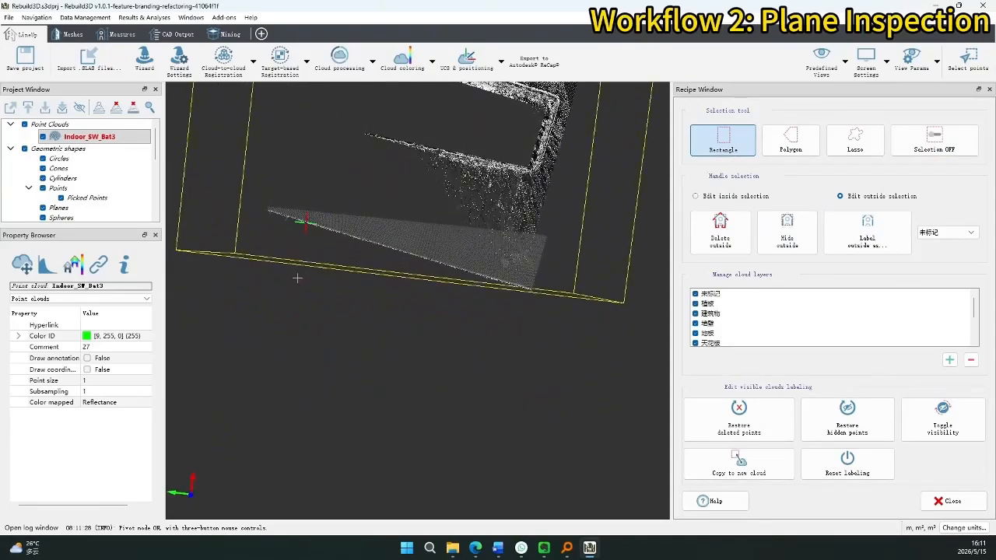
{"action": "left_click", "coordinate": [791, 142]}
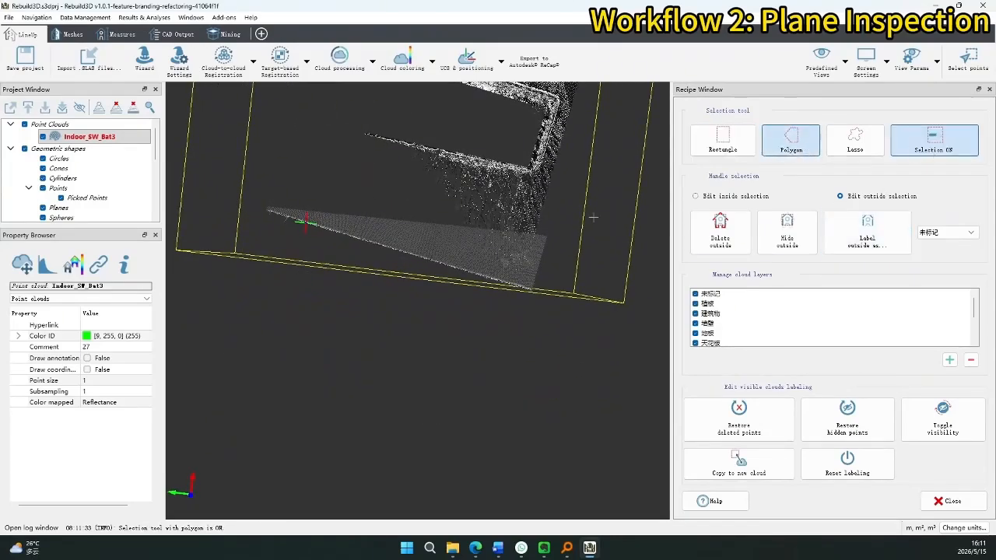
{"action": "left_click", "coordinate": [260, 205]}
{"action": "left_click", "coordinate": [542, 291]}
{"action": "left_click", "coordinate": [540, 308]}
{"action": "left_click", "coordinate": [720, 232]}
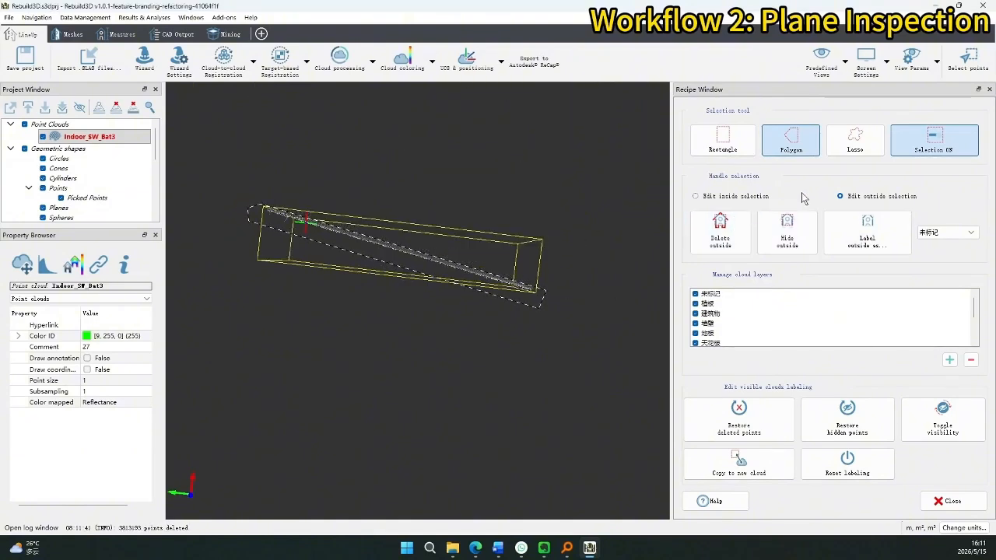
{"action": "left_click", "coordinate": [923, 140]}
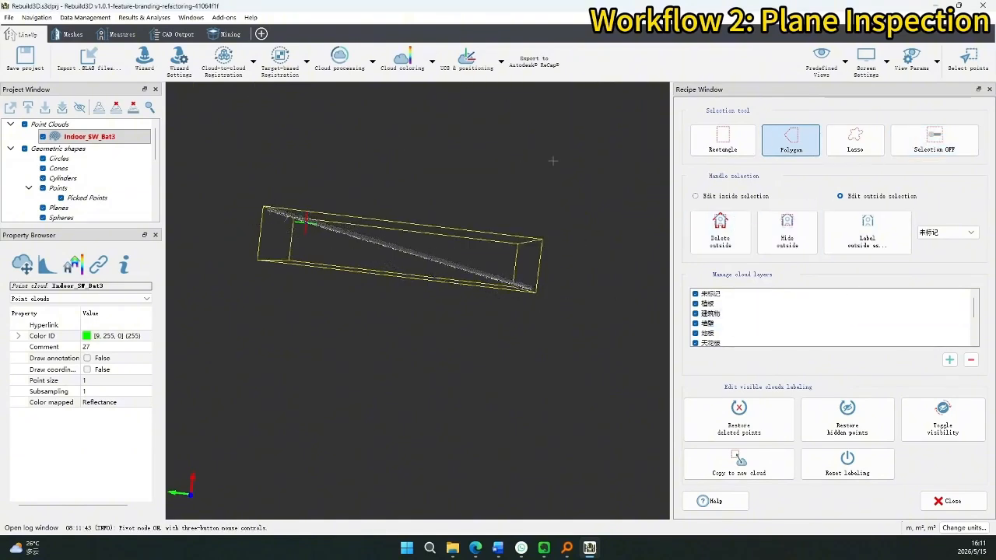
{"action": "left_click_drag", "start_coordinate": [412, 228], "coordinate": [451, 124]}
{"action": "left_click_drag", "start_coordinate": [427, 280], "coordinate": [439, 219]}
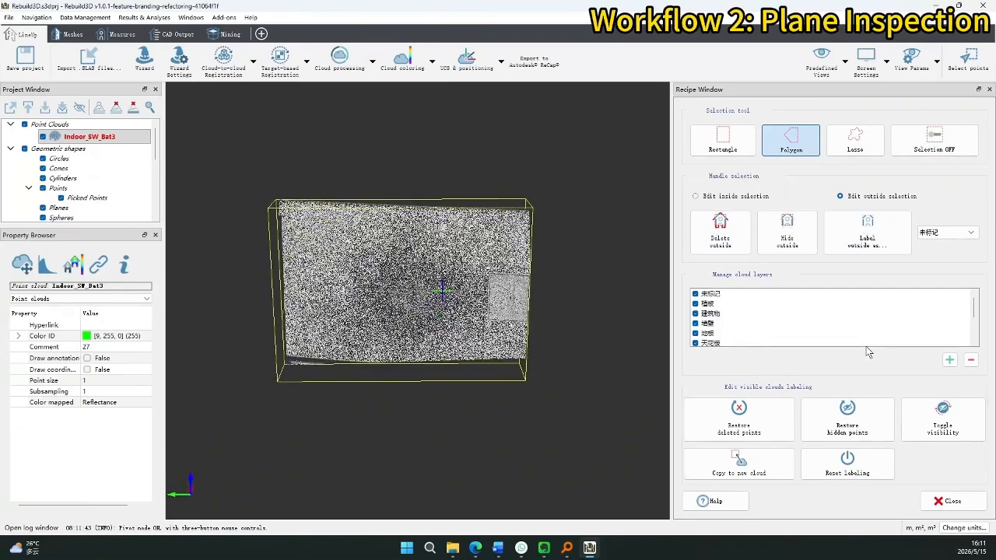
Copy the whole trimmed wall cloud into a new point cloud saved as wALL.
{"action": "left_click", "coordinate": [723, 140]}
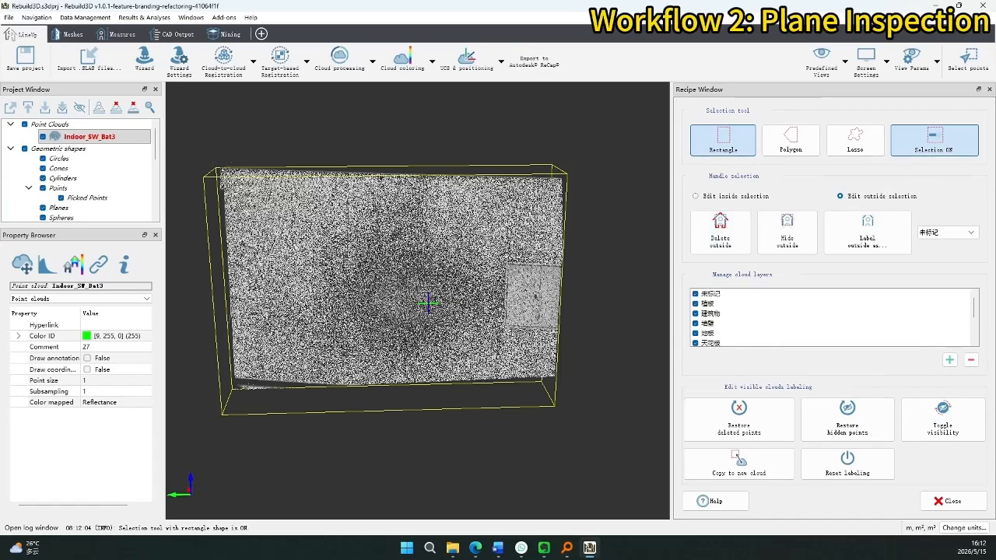
{"action": "left_click_drag", "start_coordinate": [199, 157], "coordinate": [567, 405]}
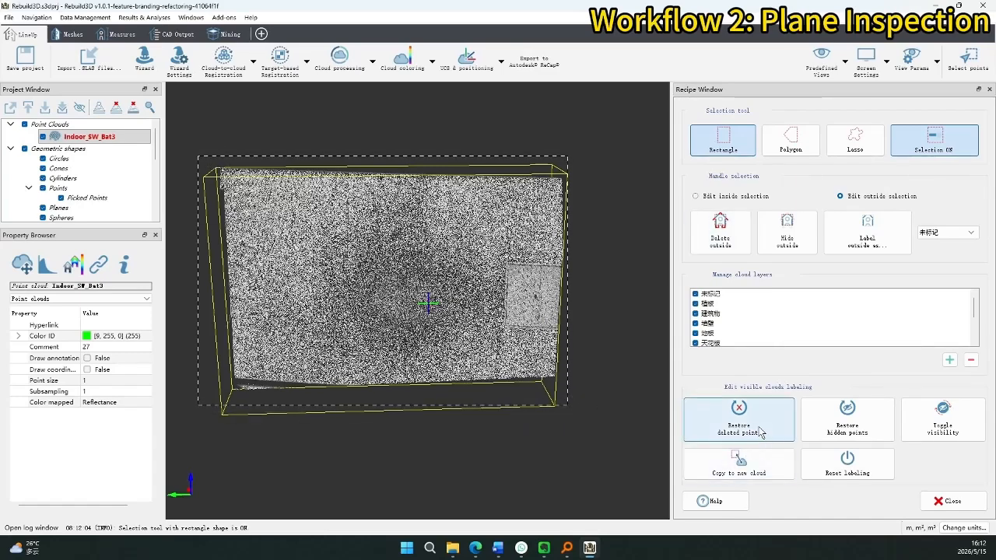
{"action": "left_click", "coordinate": [768, 473]}
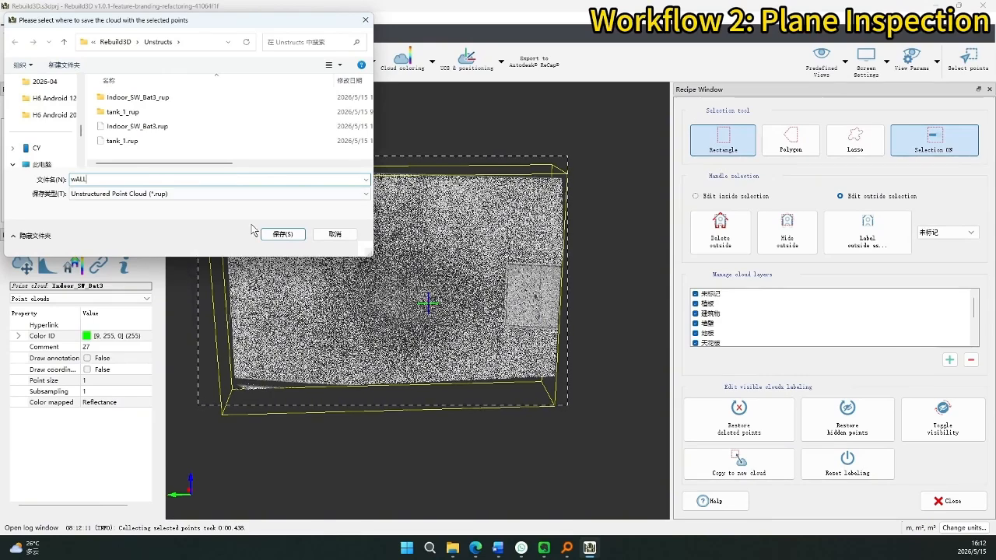
{"action": "type", "text": "in"}
{"action": "key", "text": "BackSpace"}
{"action": "key", "text": "BackSpace"}
{"action": "left_click", "coordinate": [279, 234]}
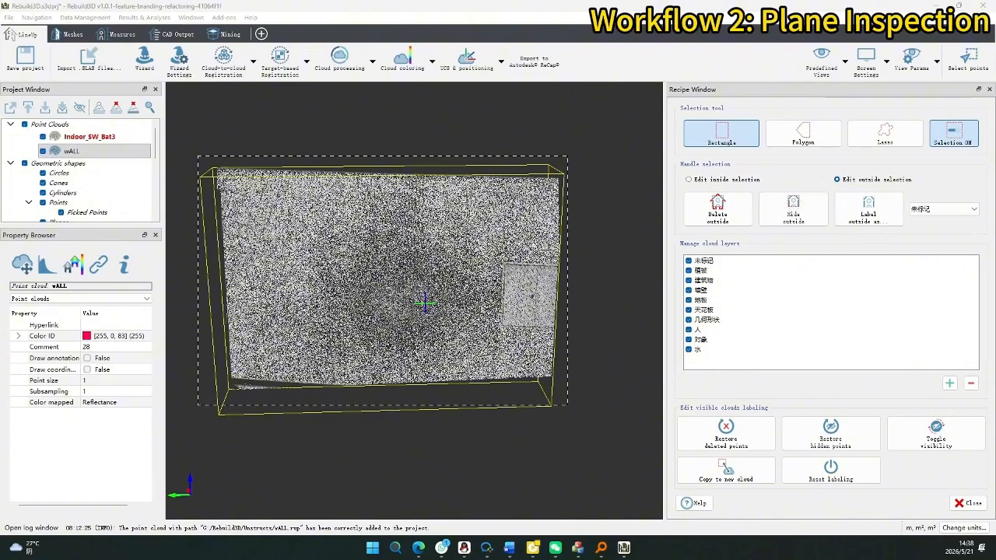
Create Plane 3 with Meshes > Basic shapes > Create/edit plane, fitted through two picked wall points.
{"action": "left_click", "coordinate": [213, 35]}
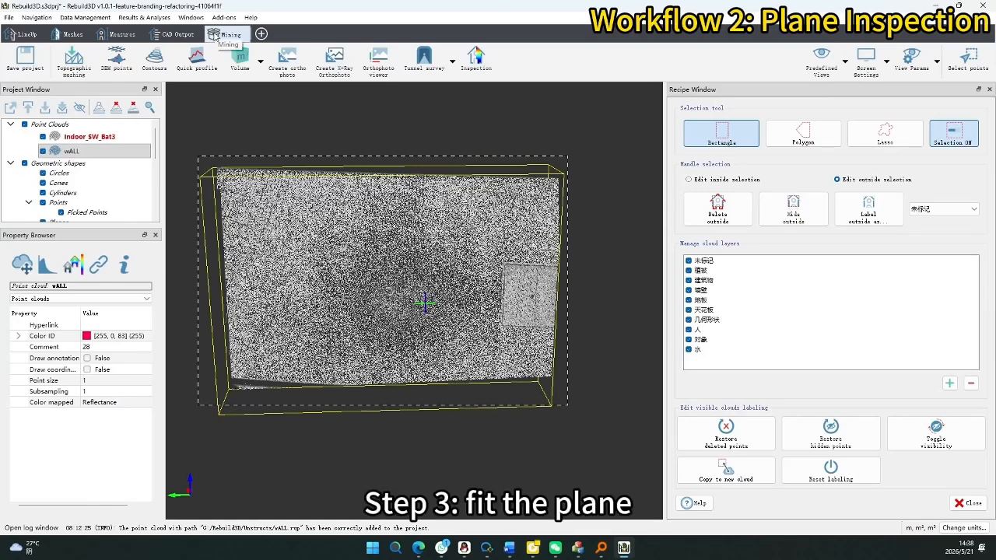
{"action": "left_click", "coordinate": [76, 35]}
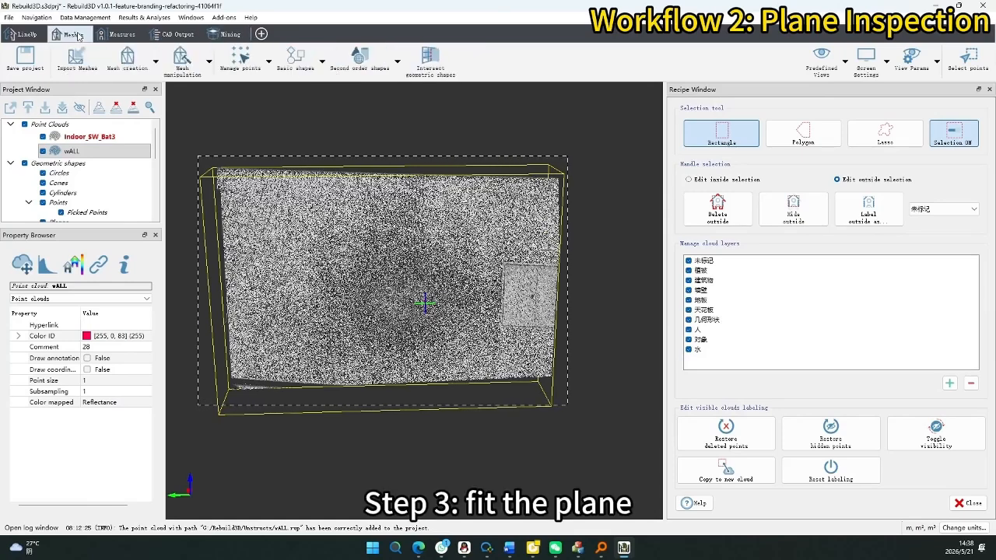
{"action": "left_click", "coordinate": [294, 61]}
{"action": "left_click", "coordinate": [285, 98]}
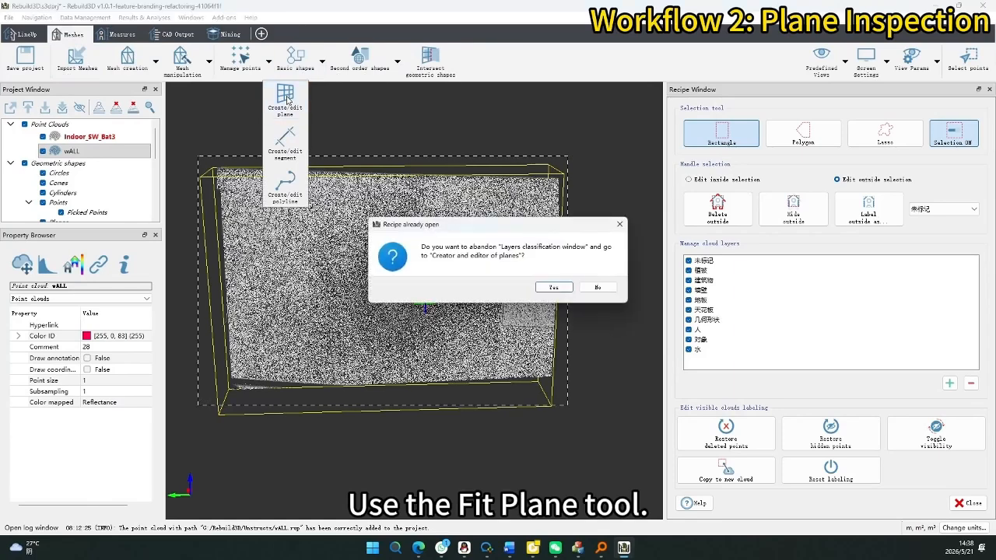
{"action": "left_click", "coordinate": [549, 287]}
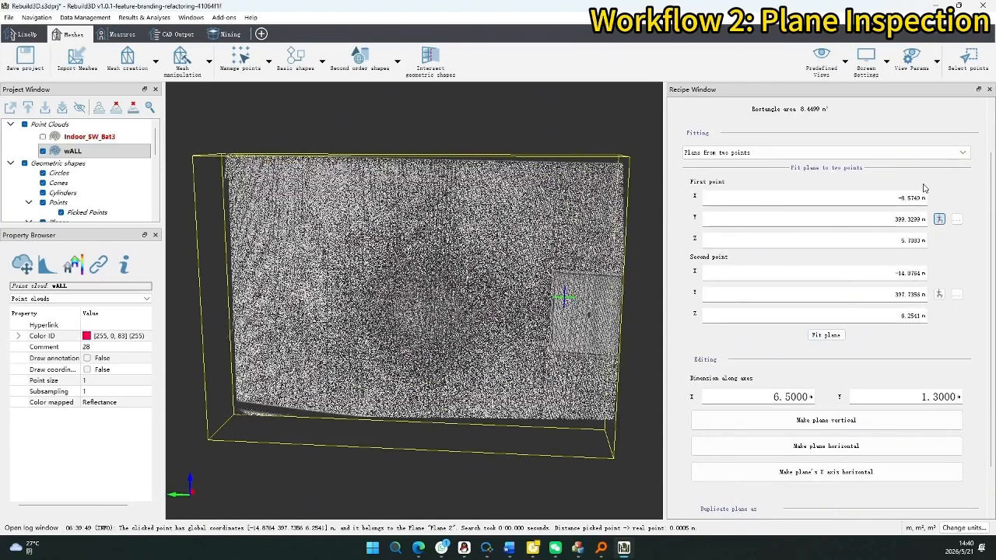
{"action": "left_click", "coordinate": [232, 162]}
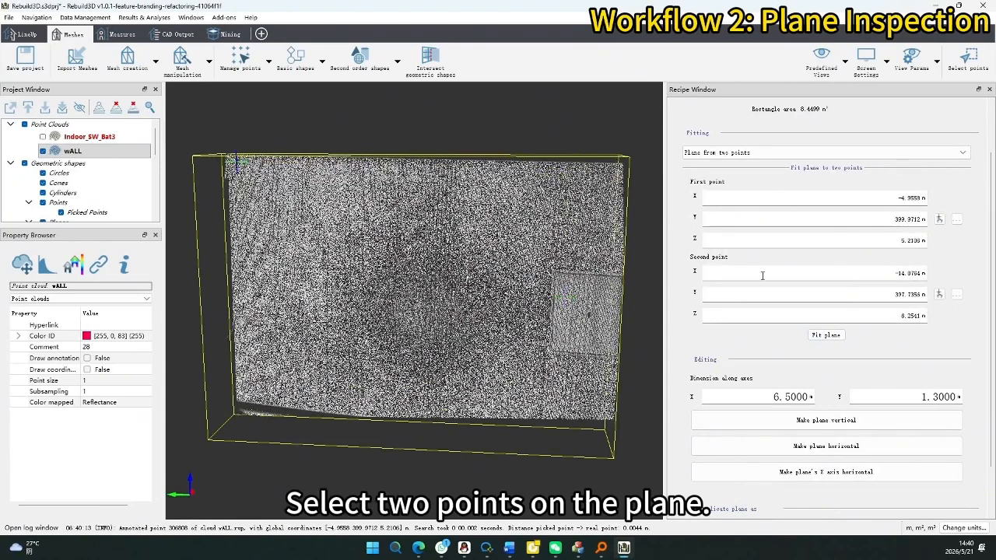
{"action": "left_click", "coordinate": [941, 294]}
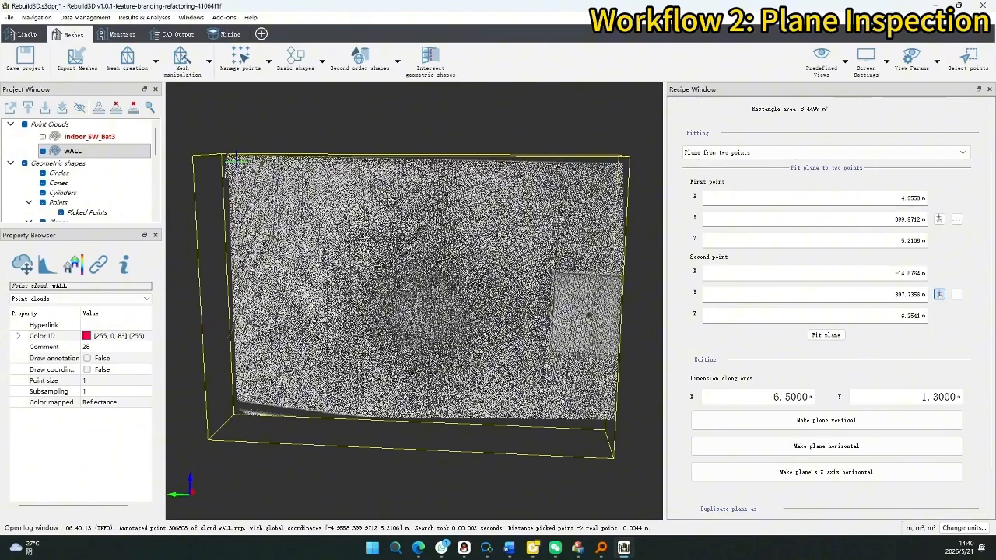
{"action": "left_click", "coordinate": [609, 410]}
{"action": "left_click", "coordinate": [815, 336]}
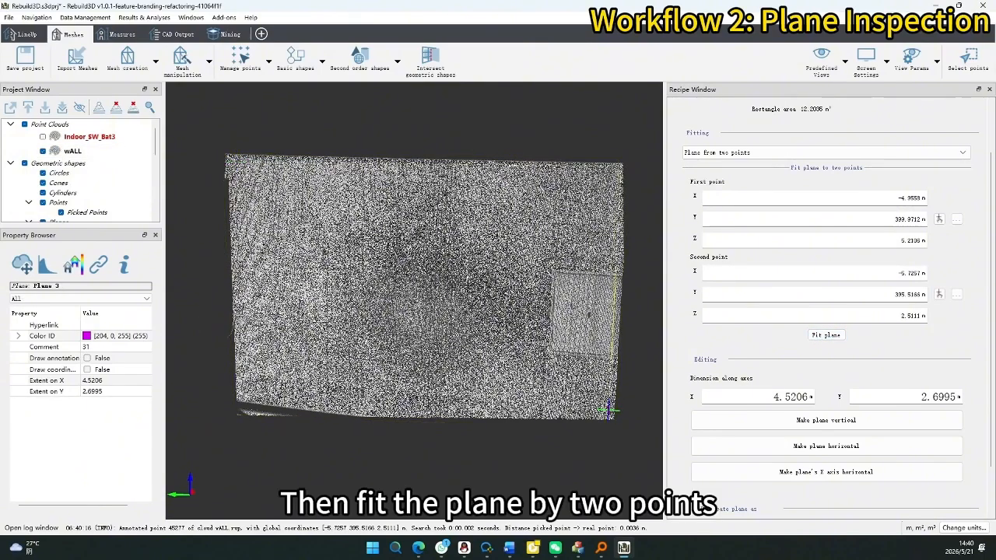
Toggle the wALL cloud's visibility to check it against Plane 3, then start a Mining Inspection.
{"action": "left_click_drag", "start_coordinate": [571, 308], "coordinate": [413, 314]}
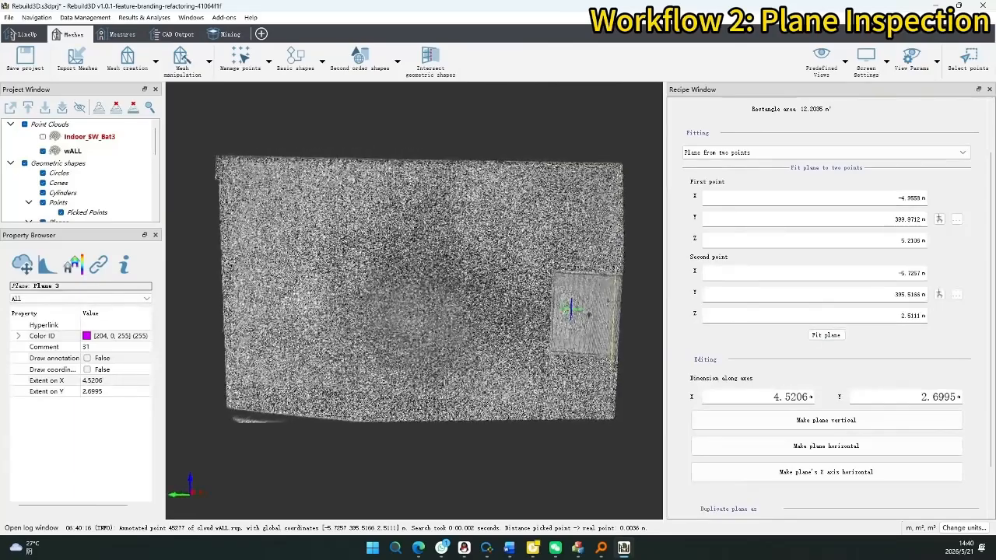
{"action": "left_click", "coordinate": [43, 151]}
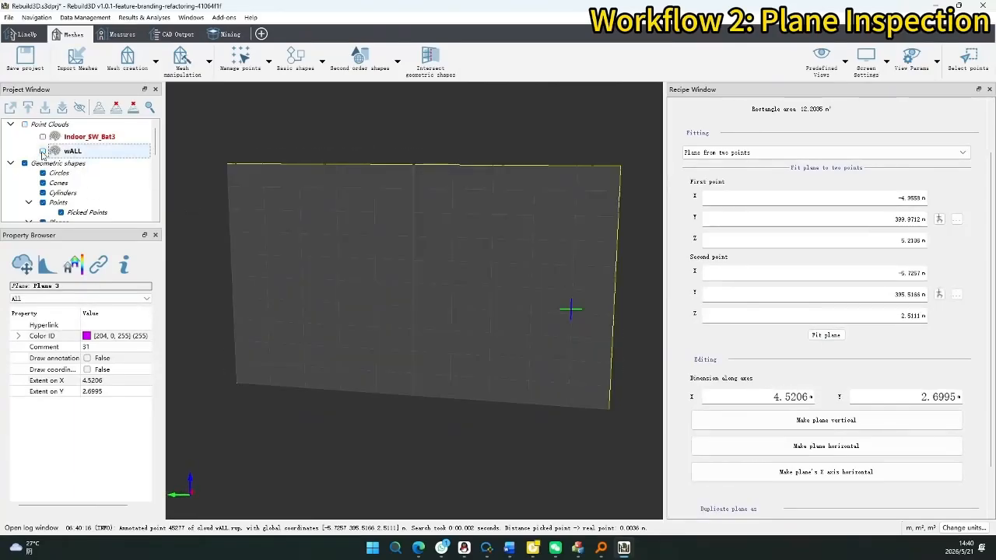
{"action": "left_click", "coordinate": [42, 152]}
{"action": "left_click", "coordinate": [43, 152]}
{"action": "left_click", "coordinate": [43, 151]}
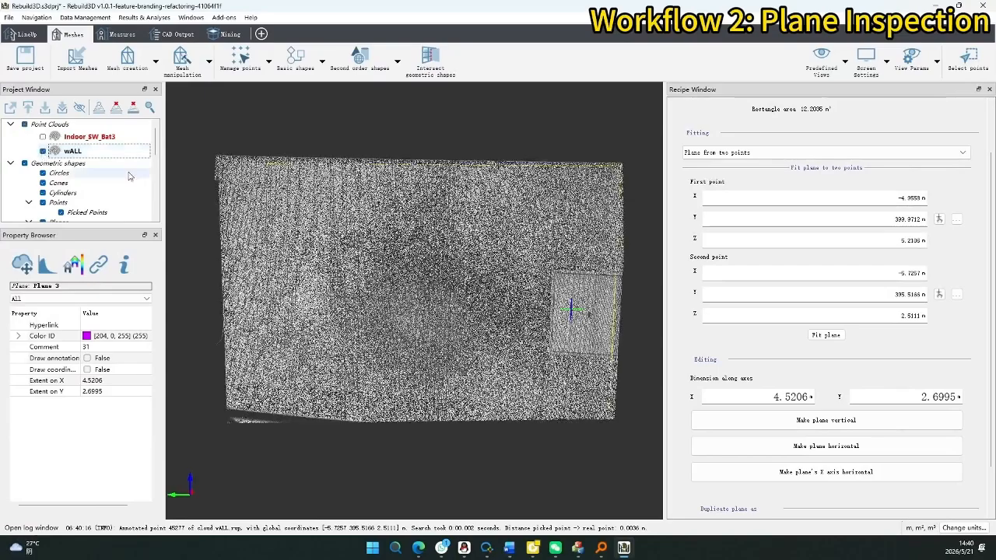
{"action": "scroll", "coordinate": [824, 311], "scroll_direction": "down", "scroll_amount": 2}
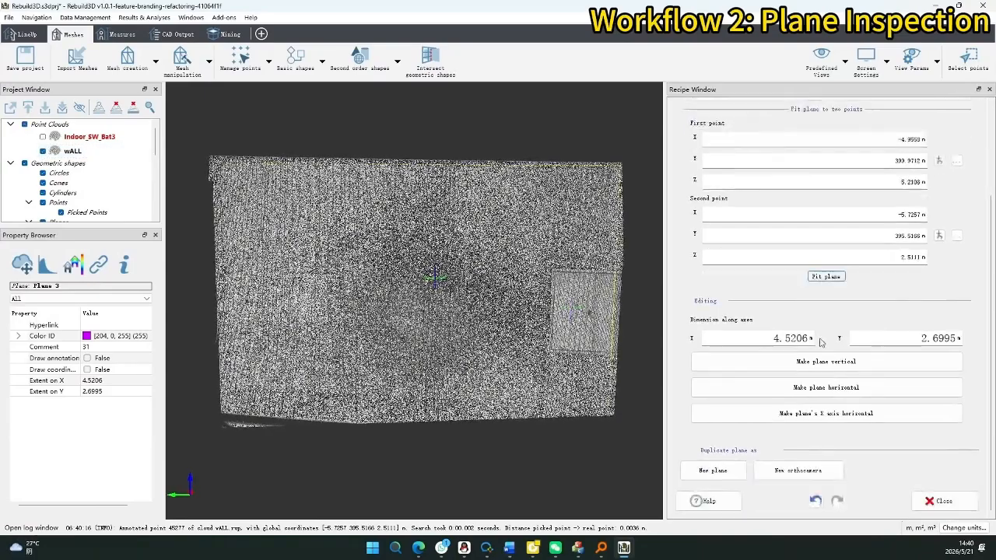
{"action": "scroll", "coordinate": [768, 463], "scroll_direction": "up", "scroll_amount": 4}
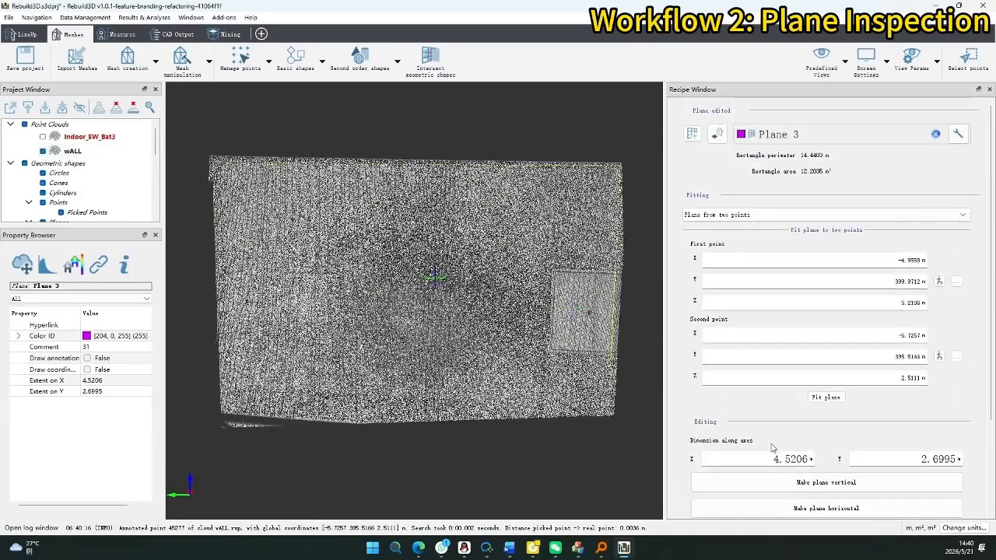
{"action": "scroll", "coordinate": [841, 158], "scroll_direction": "down", "scroll_amount": 3}
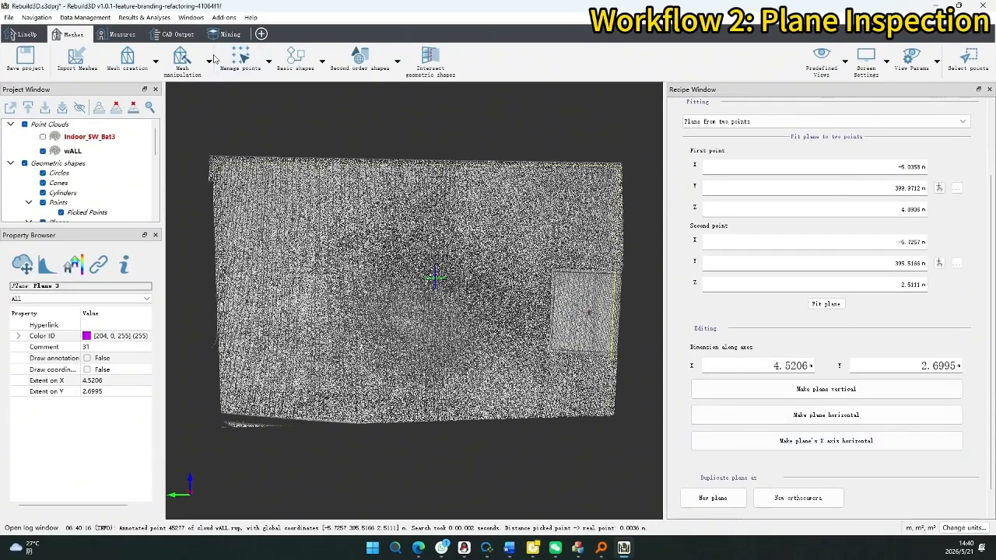
{"action": "left_click", "coordinate": [225, 35]}
{"action": "left_click", "coordinate": [478, 57]}
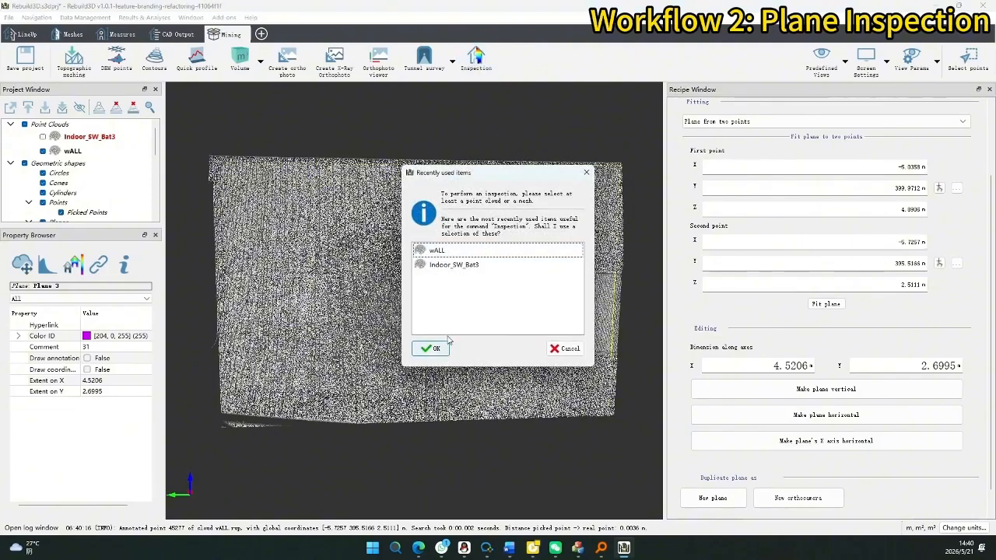
Choose wALL as the cloud to inspect and rename the inspection to Inspection2.
{"action": "left_click", "coordinate": [466, 251]}
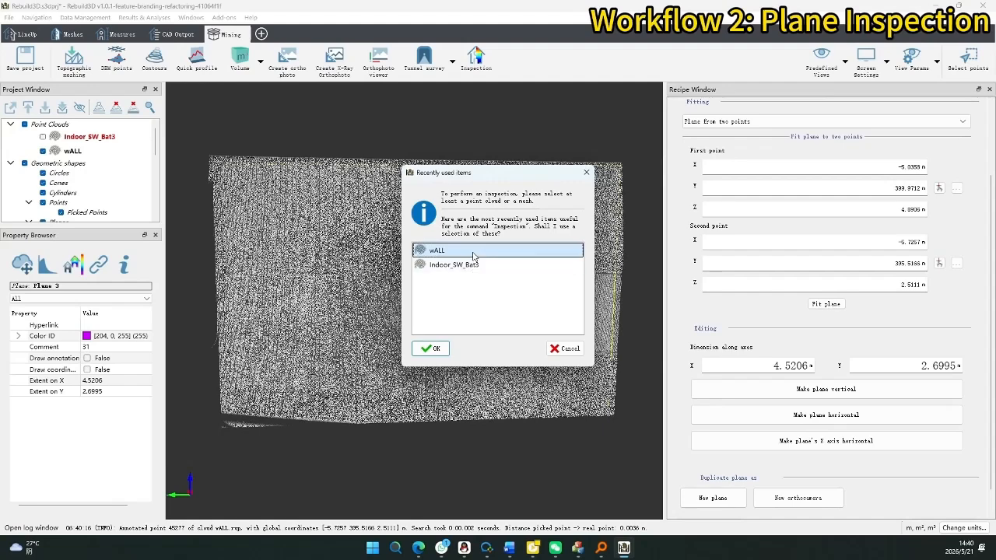
{"action": "left_click", "coordinate": [431, 347]}
{"action": "left_click", "coordinate": [539, 288]}
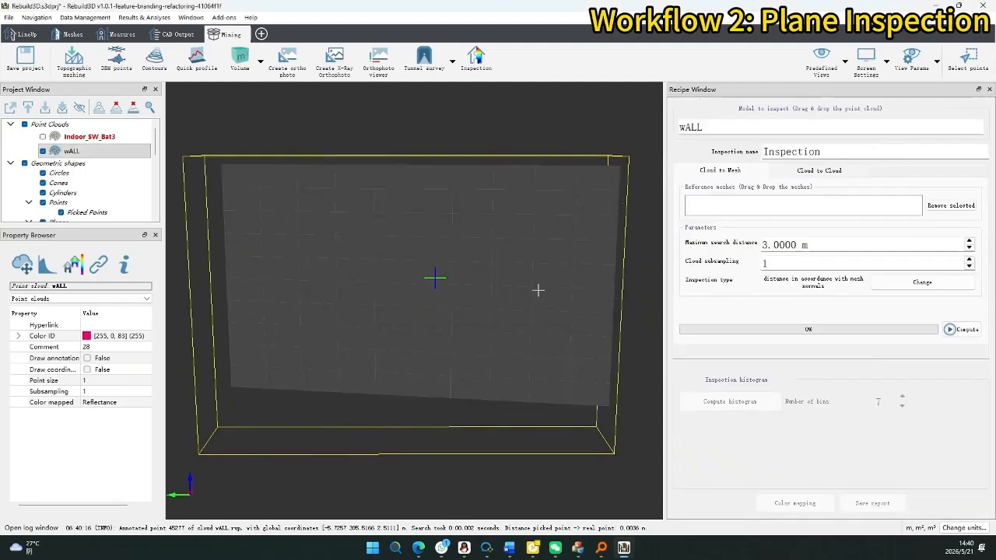
{"action": "left_click", "coordinate": [749, 129]}
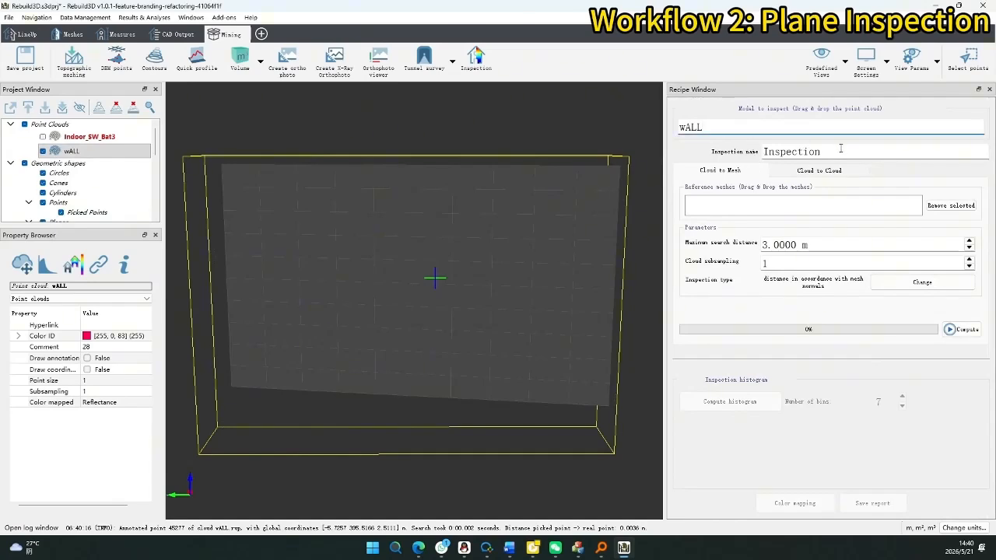
{"action": "left_click", "coordinate": [841, 149]}
{"action": "type", "text": "2"}
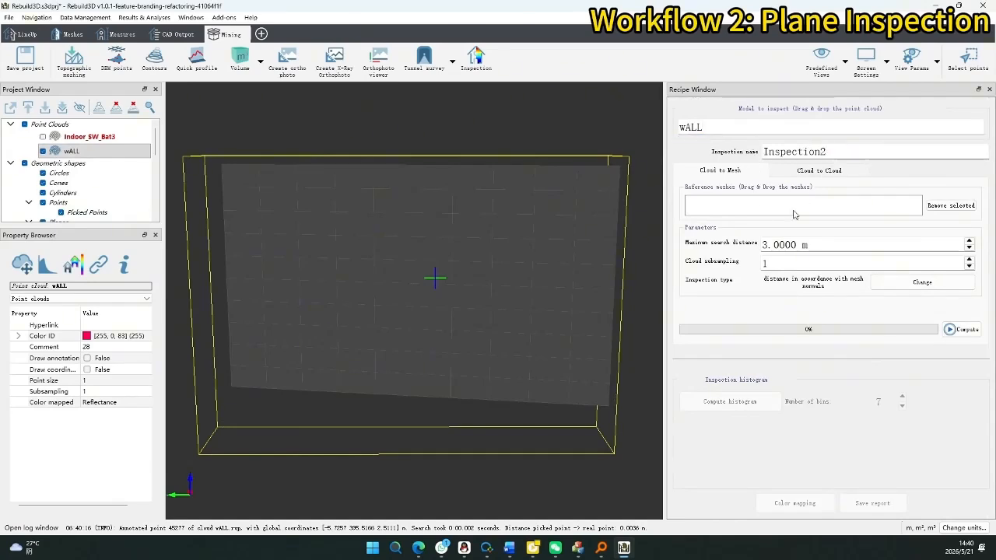
{"action": "scroll", "coordinate": [93, 172], "scroll_direction": "down", "scroll_amount": 3}
Create a mesh from Plane 3 via Meshing, save it as Mesh of Plane 3.rtm, and select it.
{"action": "left_click", "coordinate": [108, 137]}
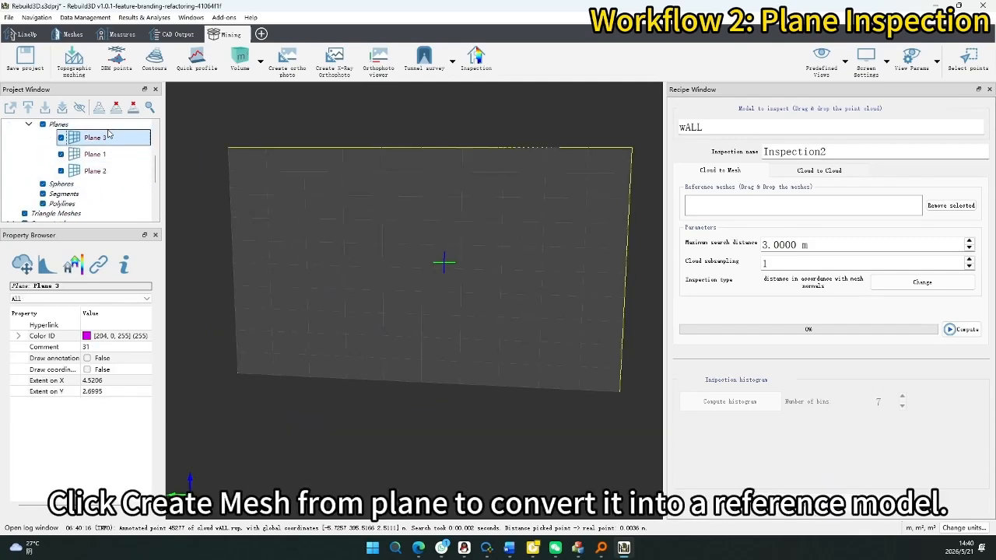
{"action": "right_click", "coordinate": [104, 139]}
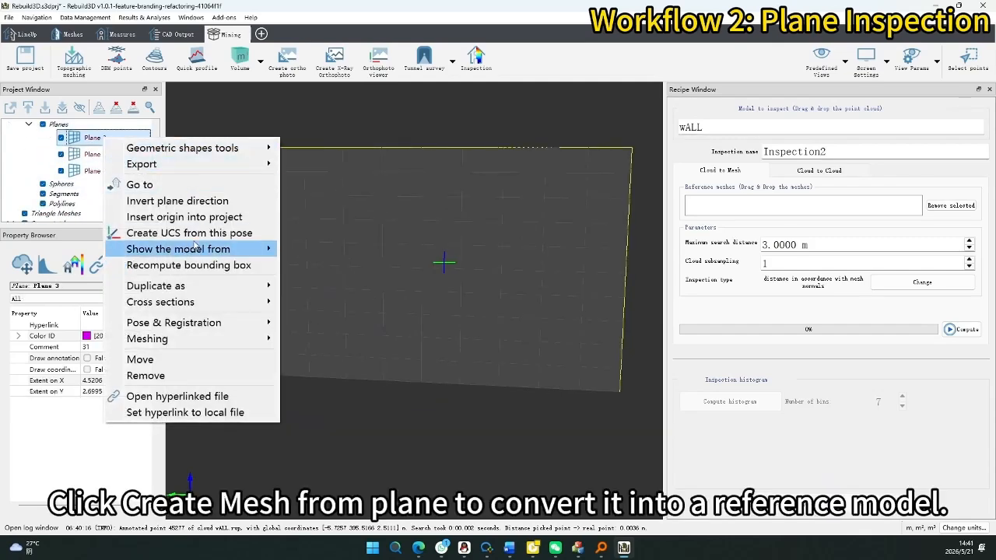
{"action": "mouse_move", "coordinate": [198, 285]}
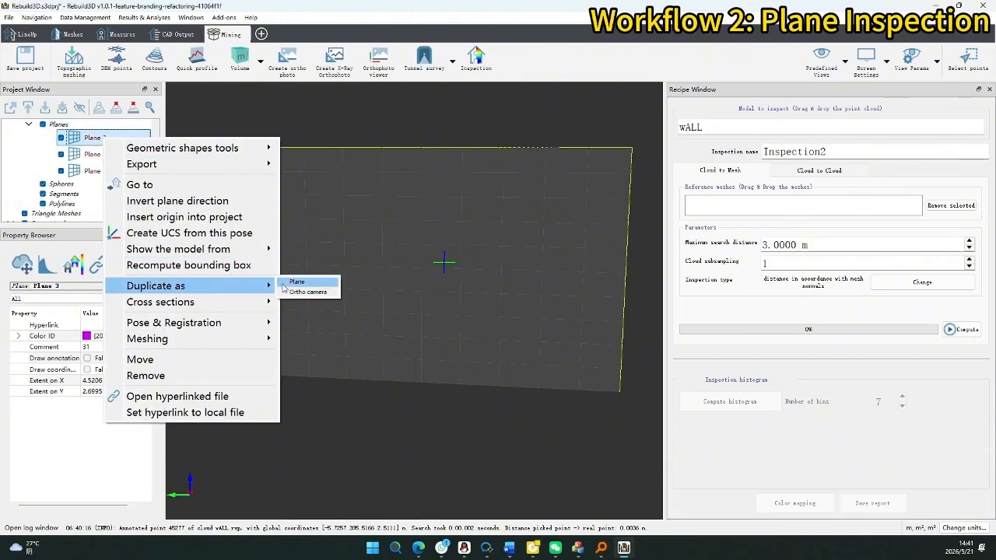
{"action": "mouse_move", "coordinate": [263, 340]}
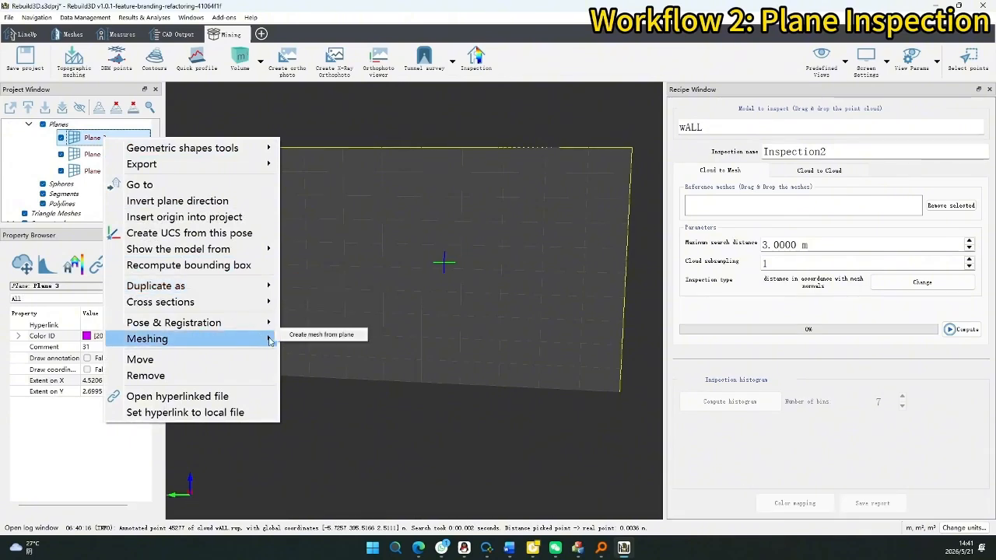
{"action": "left_click", "coordinate": [321, 335]}
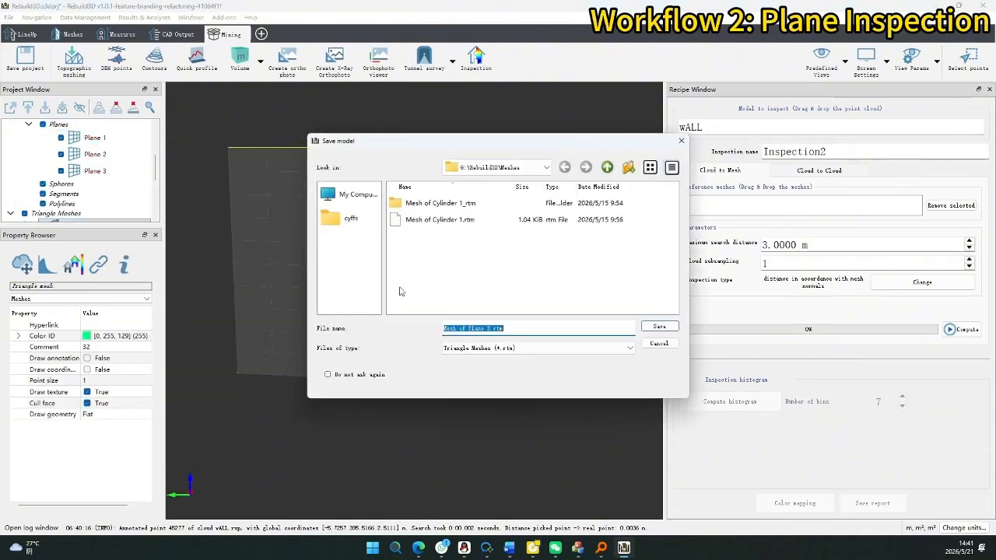
{"action": "left_click", "coordinate": [503, 327]}
{"action": "left_click", "coordinate": [659, 328]}
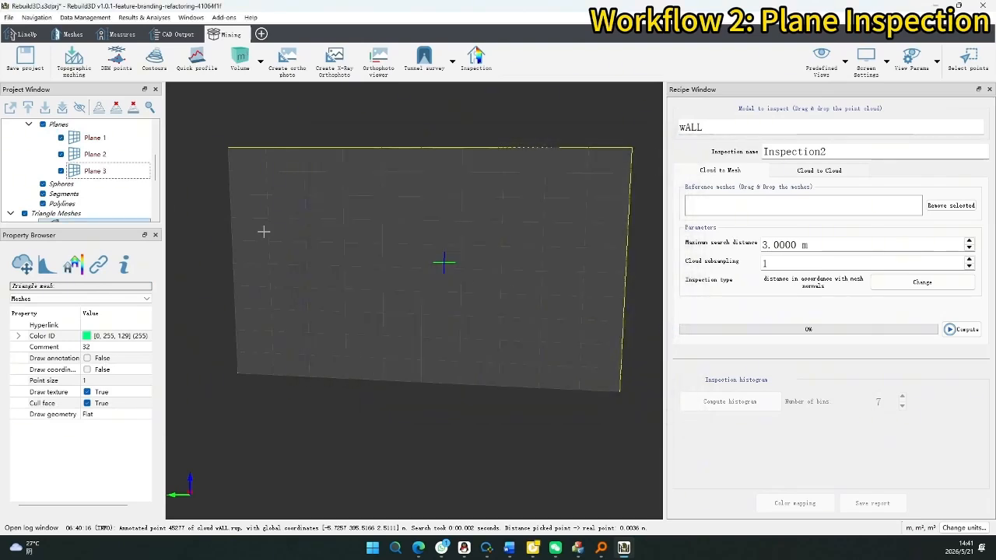
{"action": "left_click", "coordinate": [124, 186]}
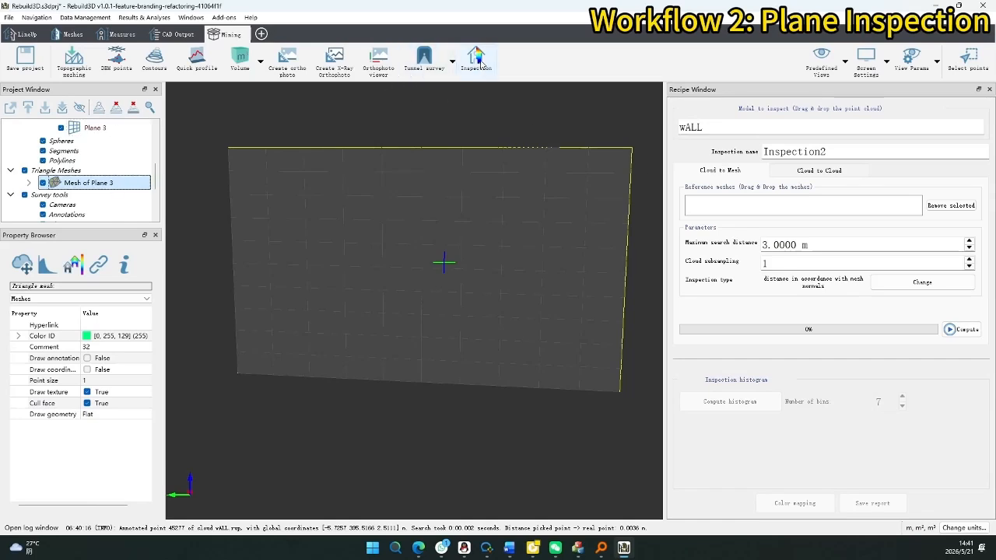
Load wALL as the inspected point cloud and Mesh of Plane 3 as the reference.
{"action": "scroll", "coordinate": [93, 156], "scroll_direction": "up", "scroll_amount": 5}
{"action": "left_click_drag", "start_coordinate": [92, 152], "coordinate": [739, 129]}
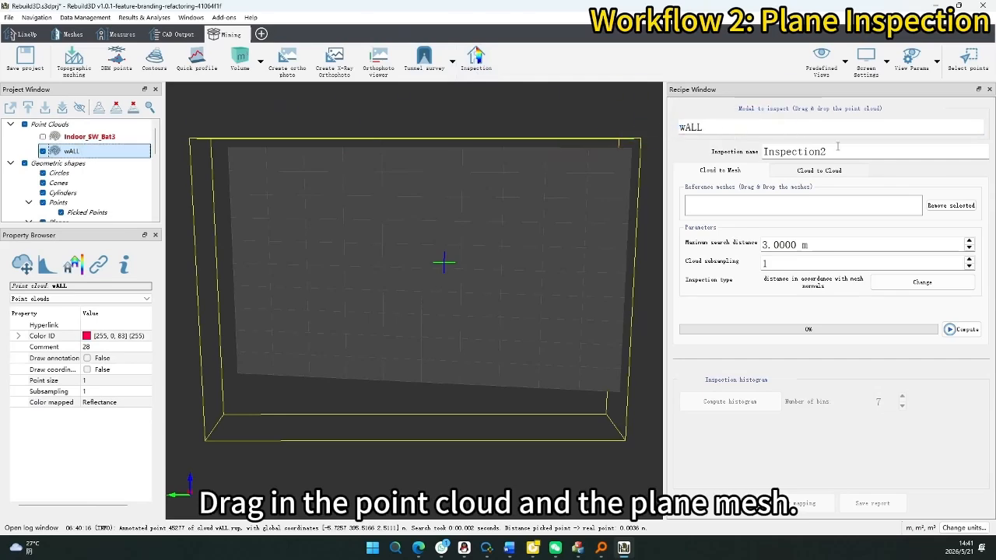
{"action": "scroll", "coordinate": [93, 171], "scroll_direction": "down", "scroll_amount": 4}
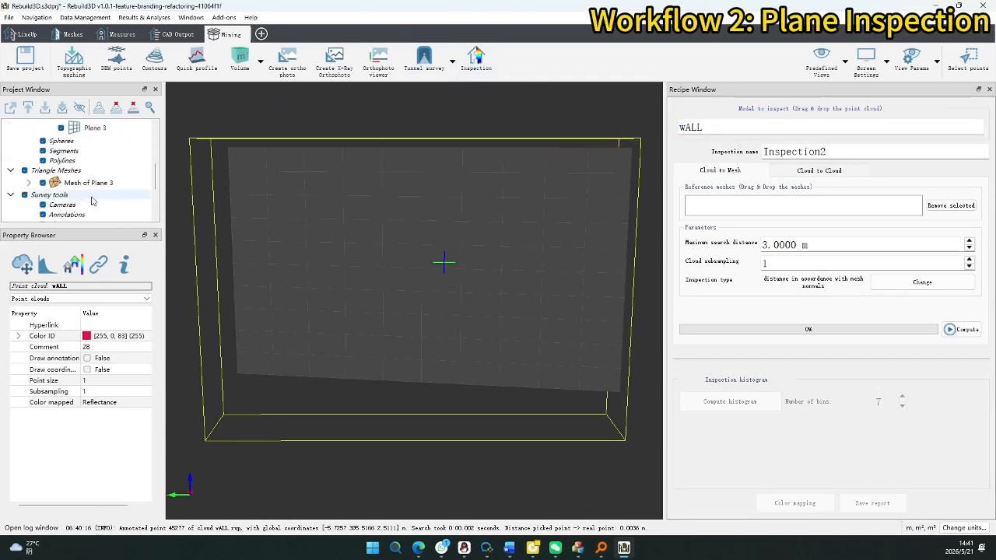
{"action": "left_click_drag", "start_coordinate": [88, 183], "coordinate": [758, 212]}
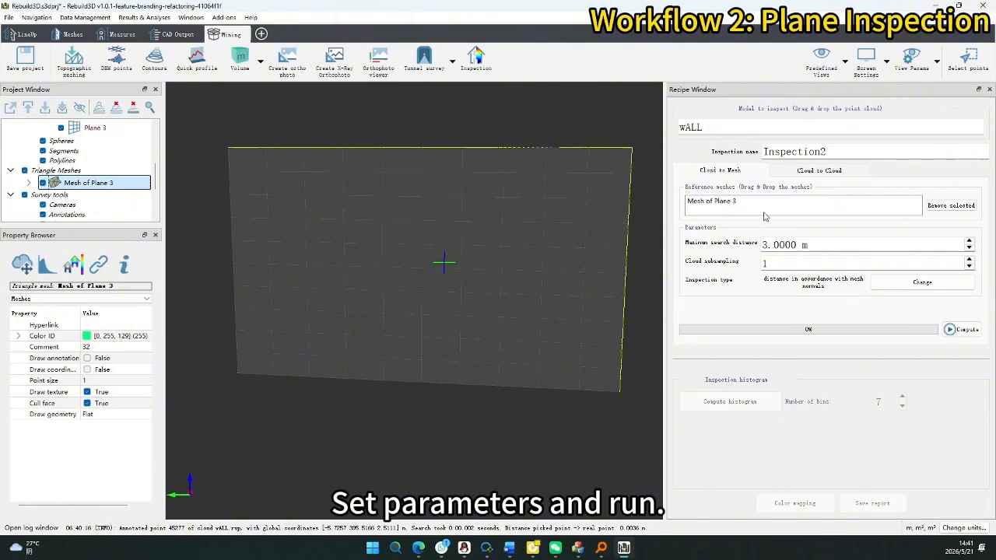
Set maximum search distance to 1.0000 m, choose complete inspection, and compute the deviation map.
{"action": "left_click_drag", "start_coordinate": [792, 245], "coordinate": [716, 243]}
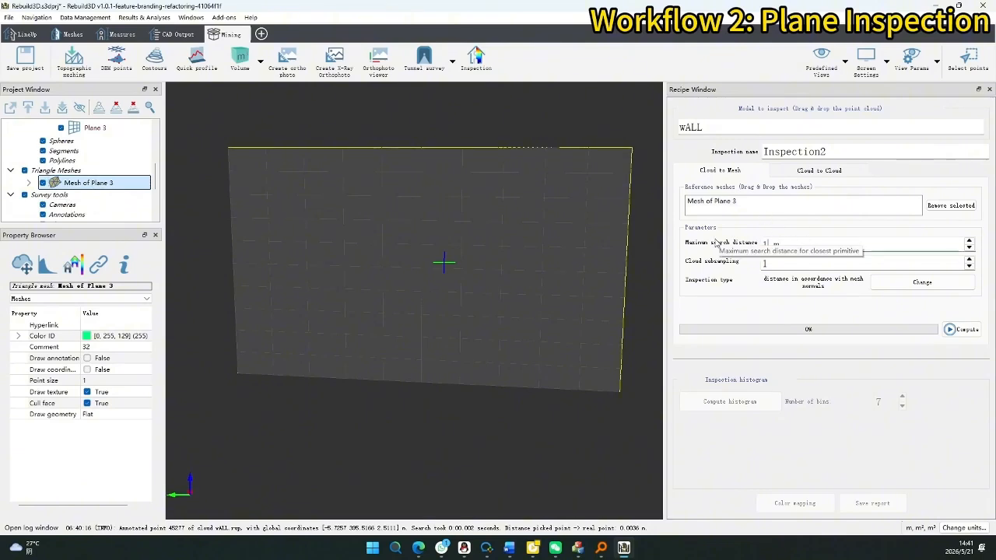
{"action": "type", "text": "1.0000"}
{"action": "left_click", "coordinate": [905, 284]}
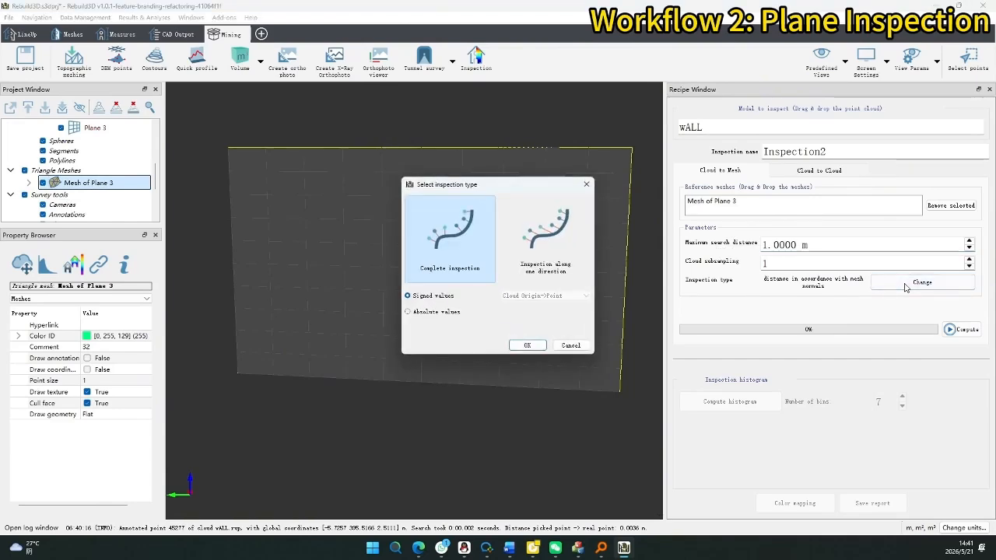
{"action": "left_click", "coordinate": [517, 256]}
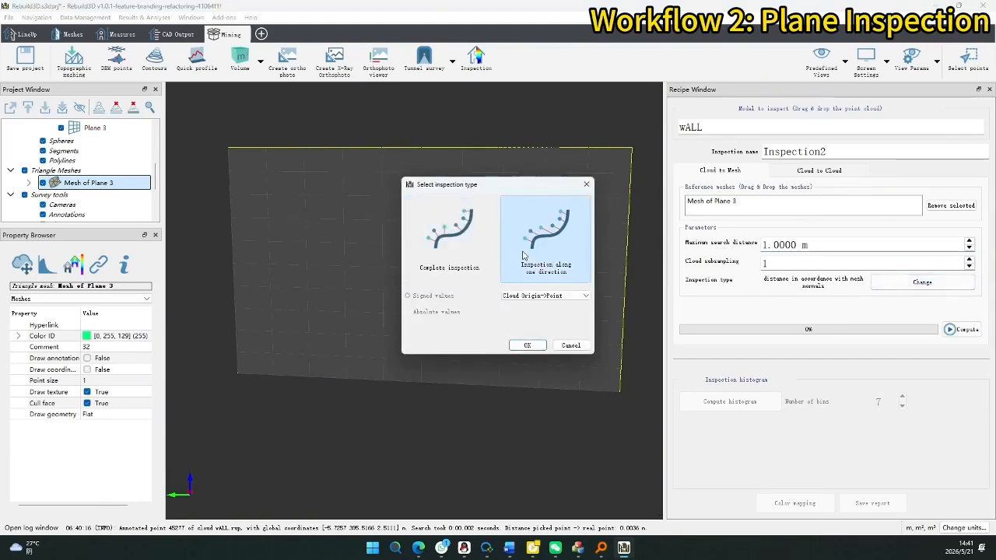
{"action": "left_click", "coordinate": [480, 256]}
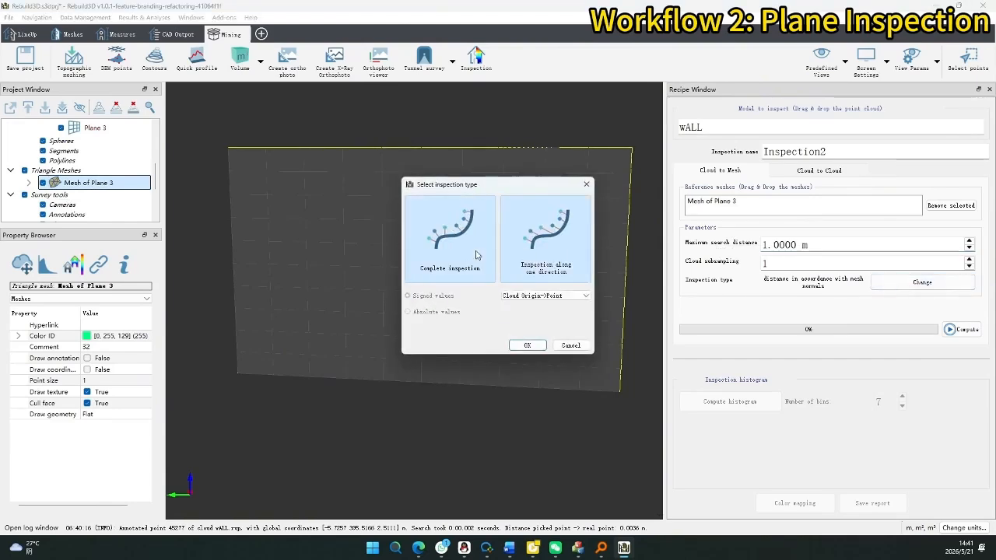
{"action": "left_click", "coordinate": [526, 346]}
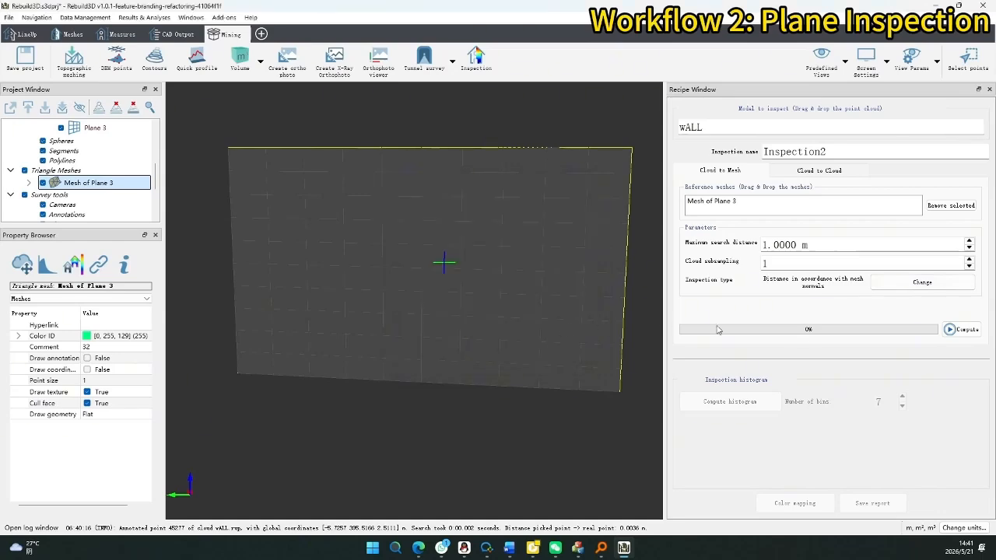
{"action": "left_click", "coordinate": [962, 329]}
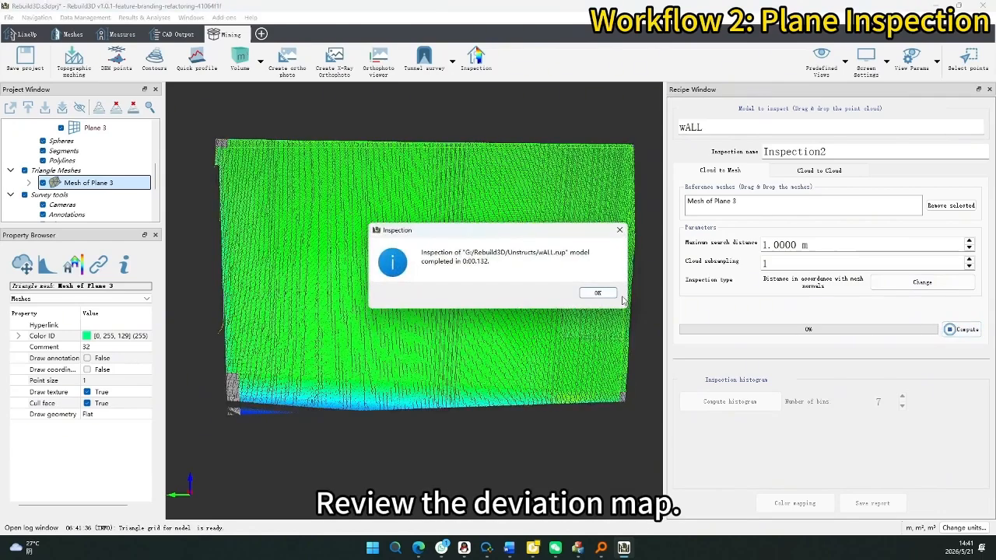
Compute Inspection2's histogram and save the PDF report as InspectionReport_v1.pdf in Results/Reports.
{"action": "left_click", "coordinate": [597, 293]}
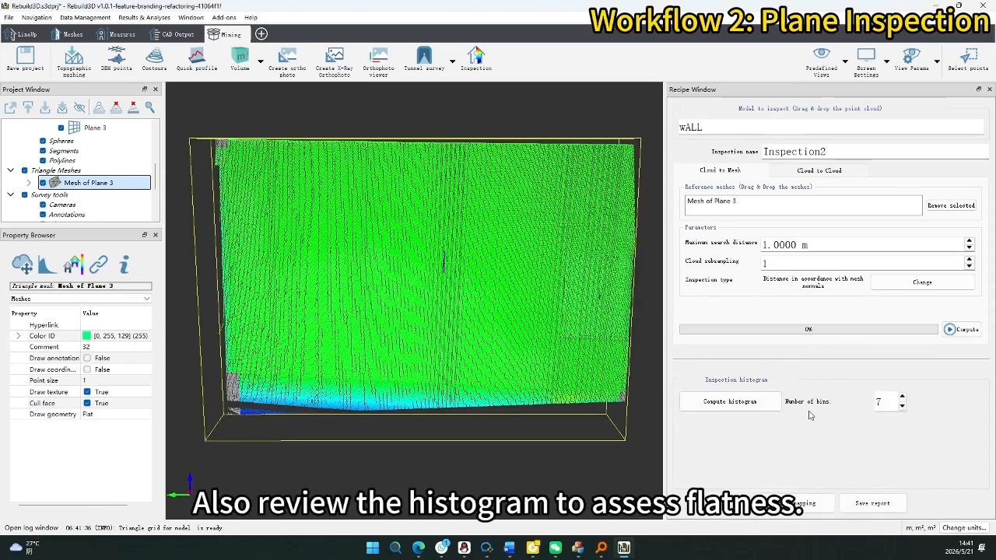
{"action": "left_click", "coordinate": [751, 403]}
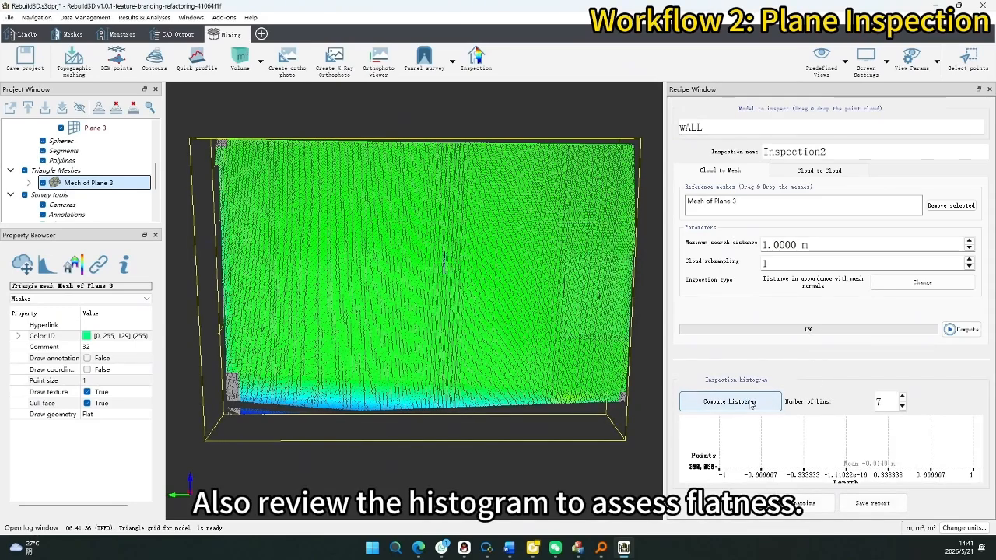
{"action": "left_click", "coordinate": [862, 507]}
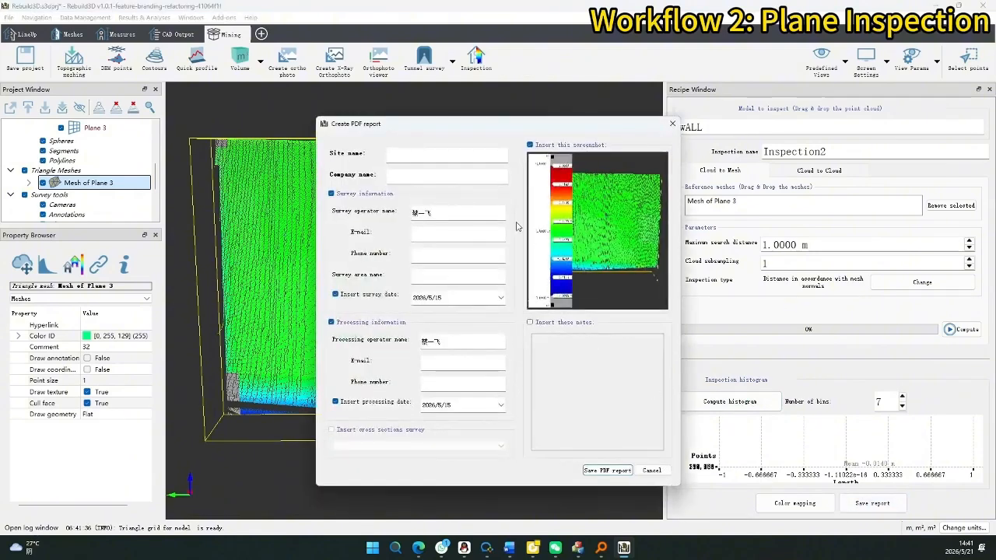
{"action": "left_click", "coordinate": [599, 471]}
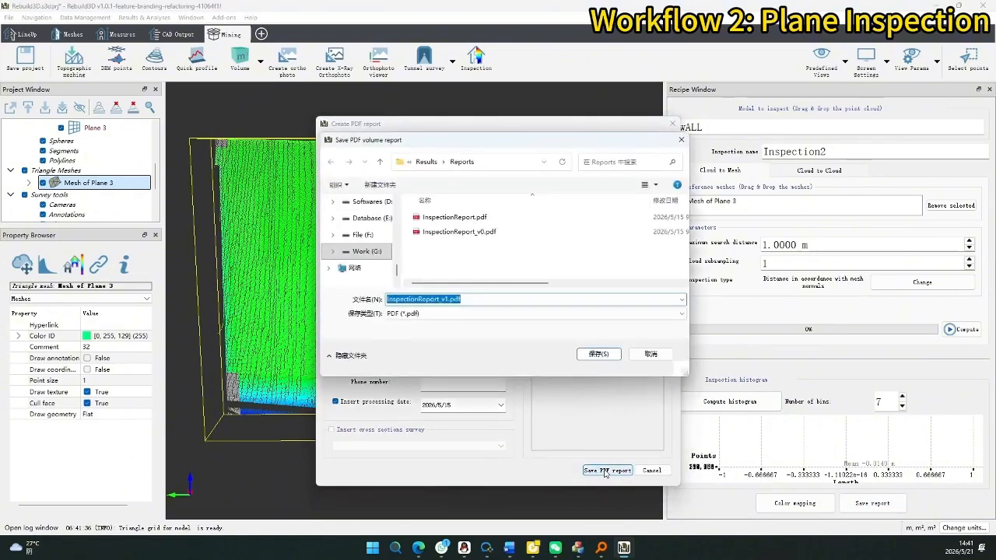
{"action": "left_click", "coordinate": [514, 165]}
{"action": "left_click", "coordinate": [551, 260]}
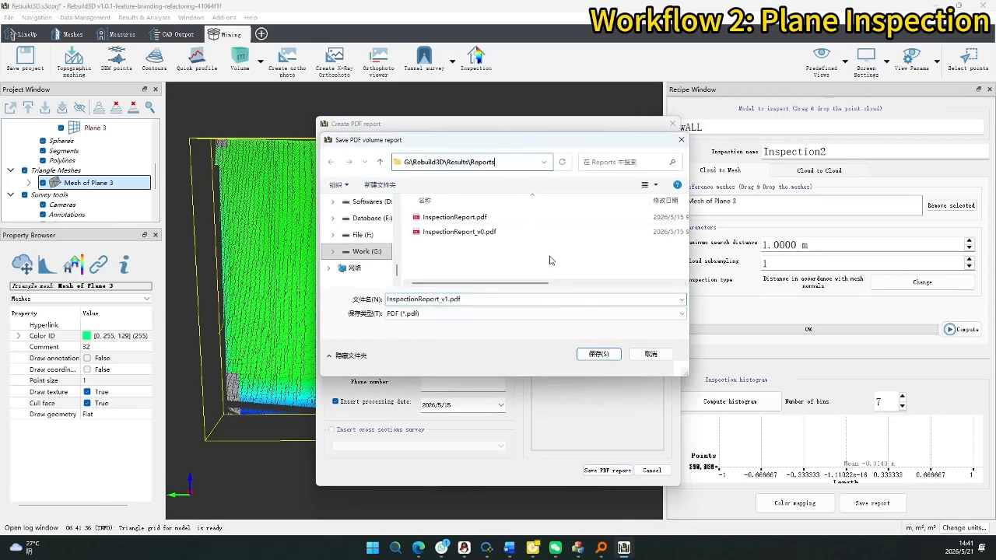
{"action": "left_click", "coordinate": [599, 355]}
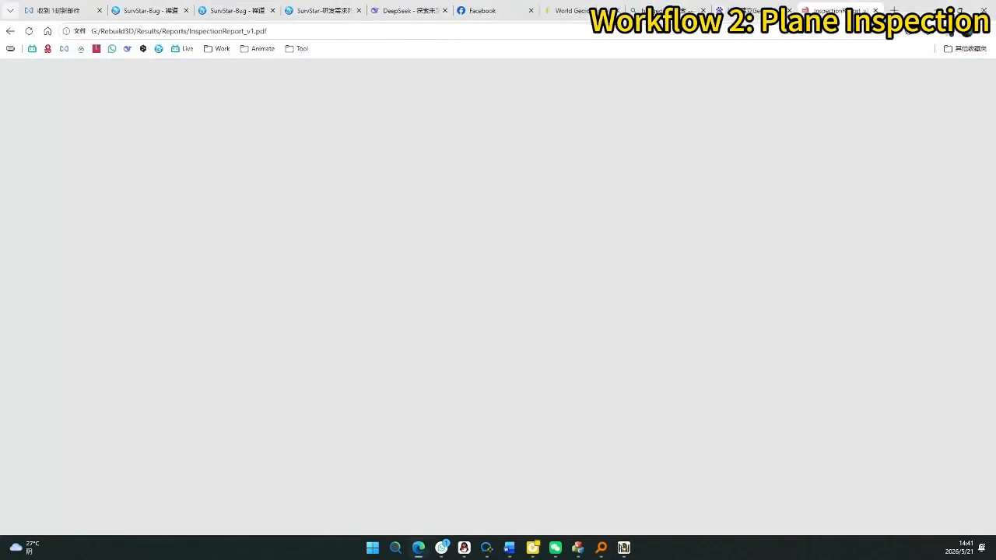
Scroll through the PDF's histogram, colour table and inspected 3D wall model pages.
{"action": "scroll", "coordinate": [494, 165], "scroll_direction": "down", "scroll_amount": 7}
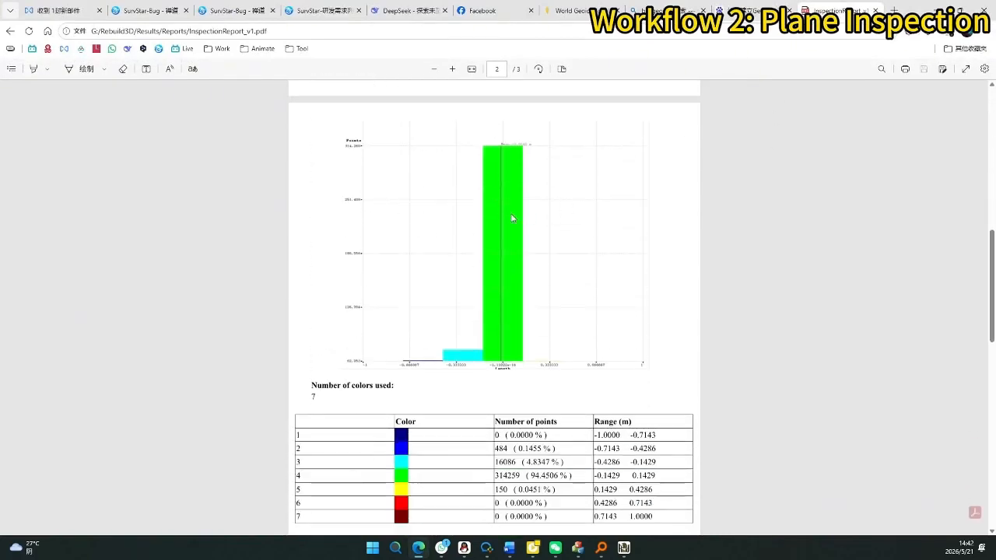
{"action": "scroll", "coordinate": [512, 219], "scroll_direction": "down", "scroll_amount": 7}
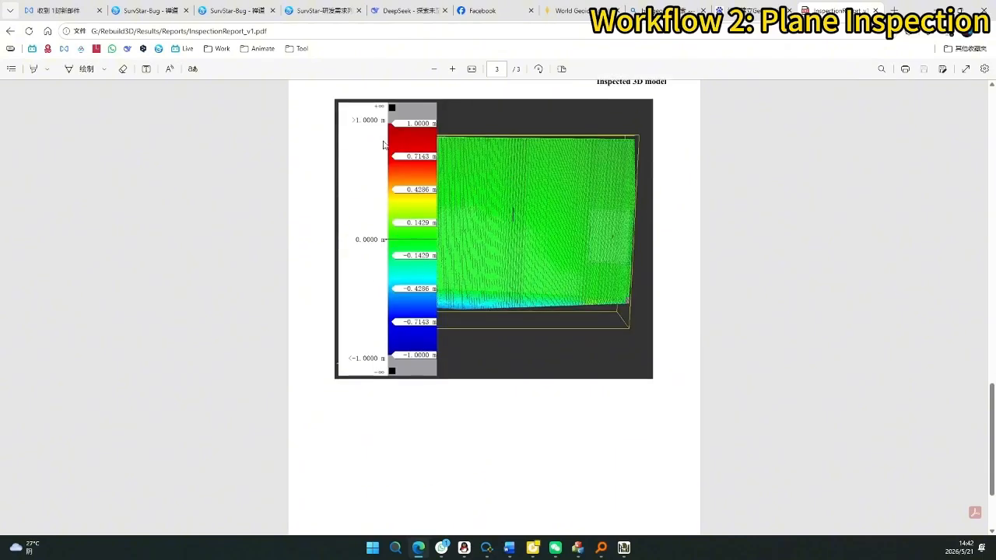
{"action": "scroll", "coordinate": [596, 226], "scroll_direction": "down", "scroll_amount": 3}
{"action": "scroll", "coordinate": [749, 223], "scroll_direction": "up", "scroll_amount": 5}
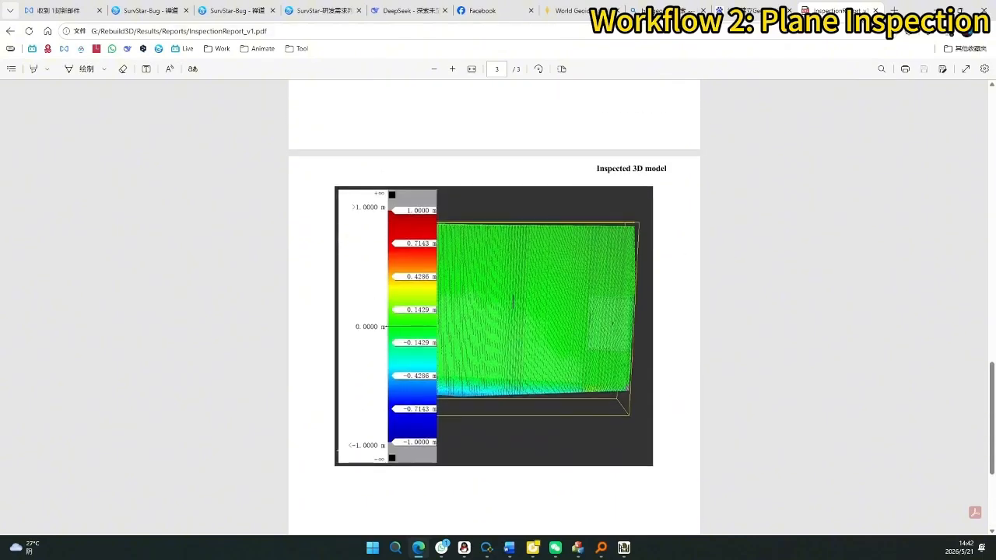